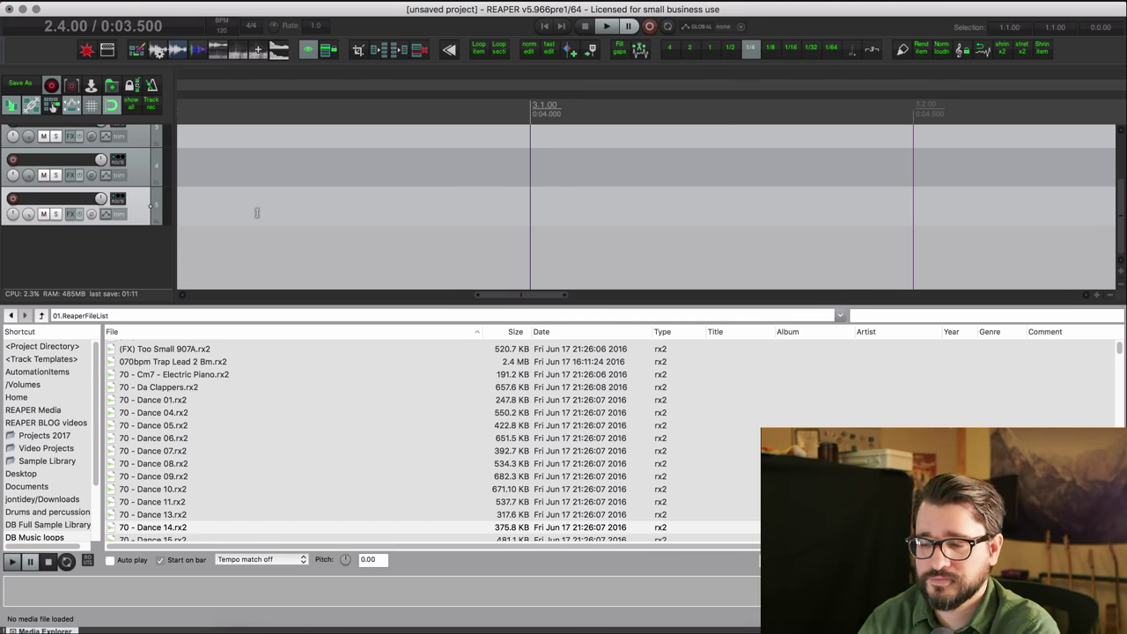
- Switch to Finder and open the Sample Library drive
{"action": "key", "text": "super+alt+l"}
{"action": "left_click_drag", "start_coordinate": [399, 381], "coordinate": [392, 588]}
{"action": "left_click", "coordinate": [372, 441]}
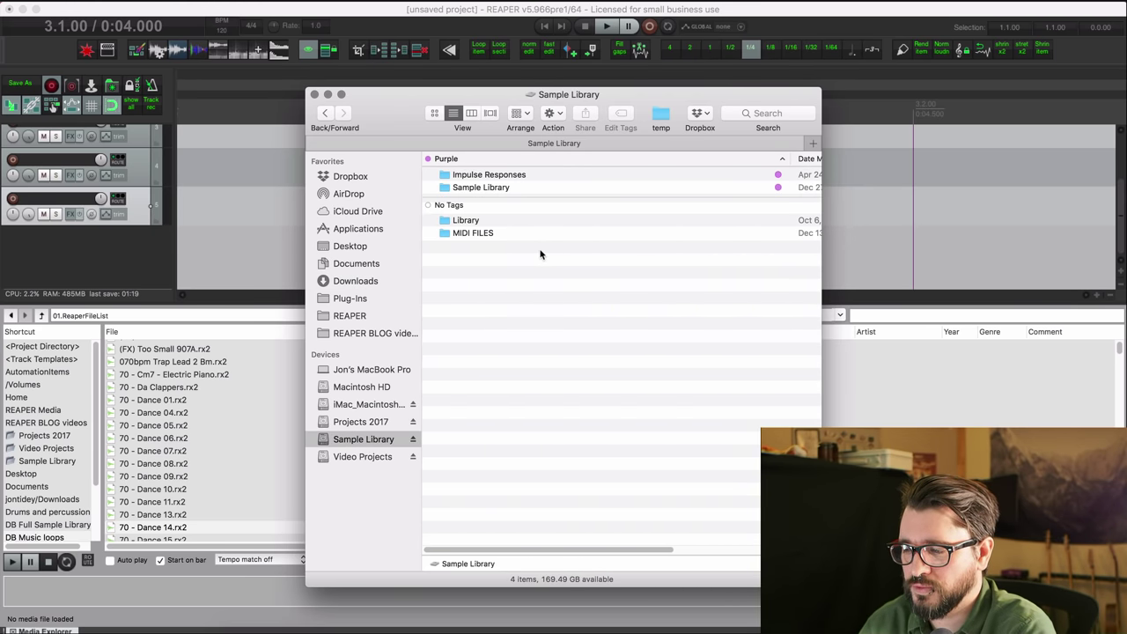
- Look through the drive's top-level folders: Impulse Responses, Sample Library, Library and MIDI FILES
{"action": "left_click", "coordinate": [541, 177]}
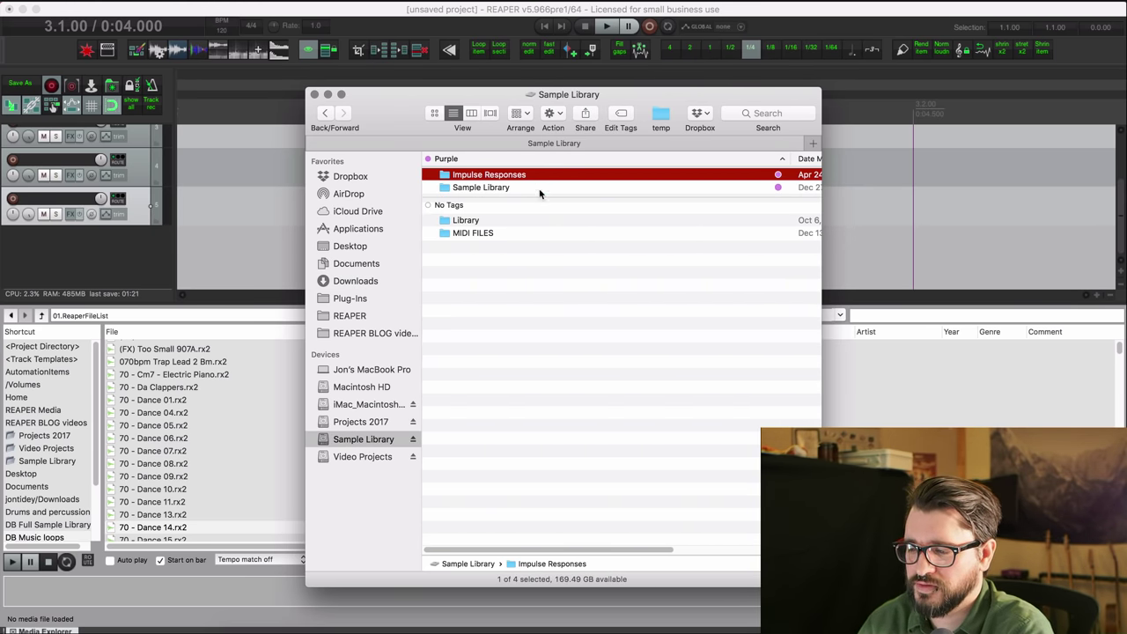
{"action": "left_click", "coordinate": [541, 190]}
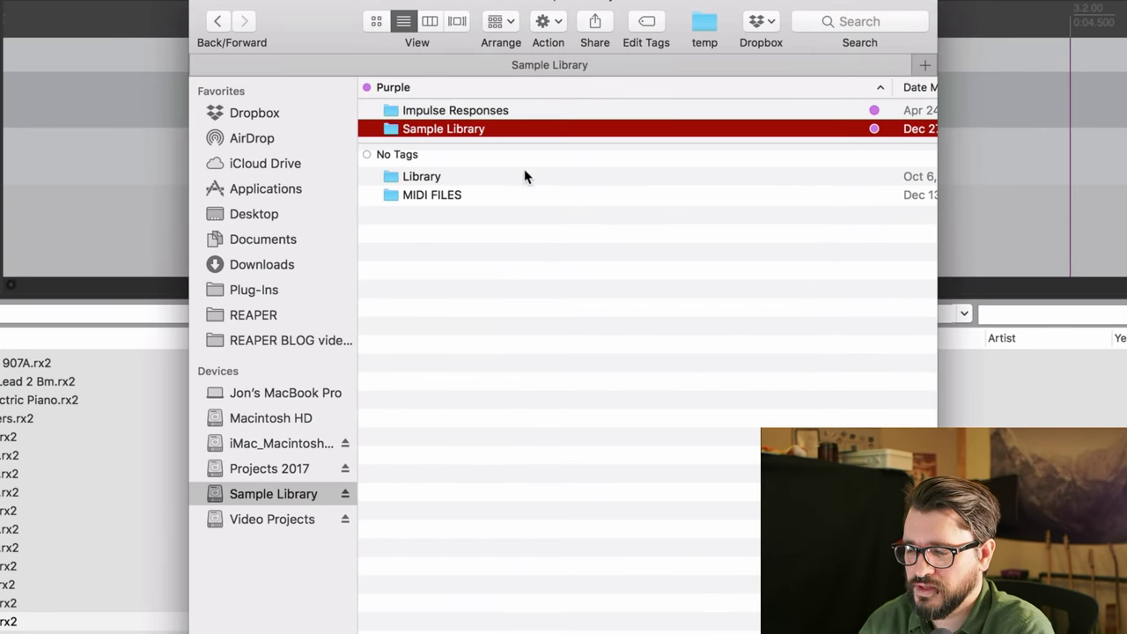
{"action": "left_click", "coordinate": [537, 221]}
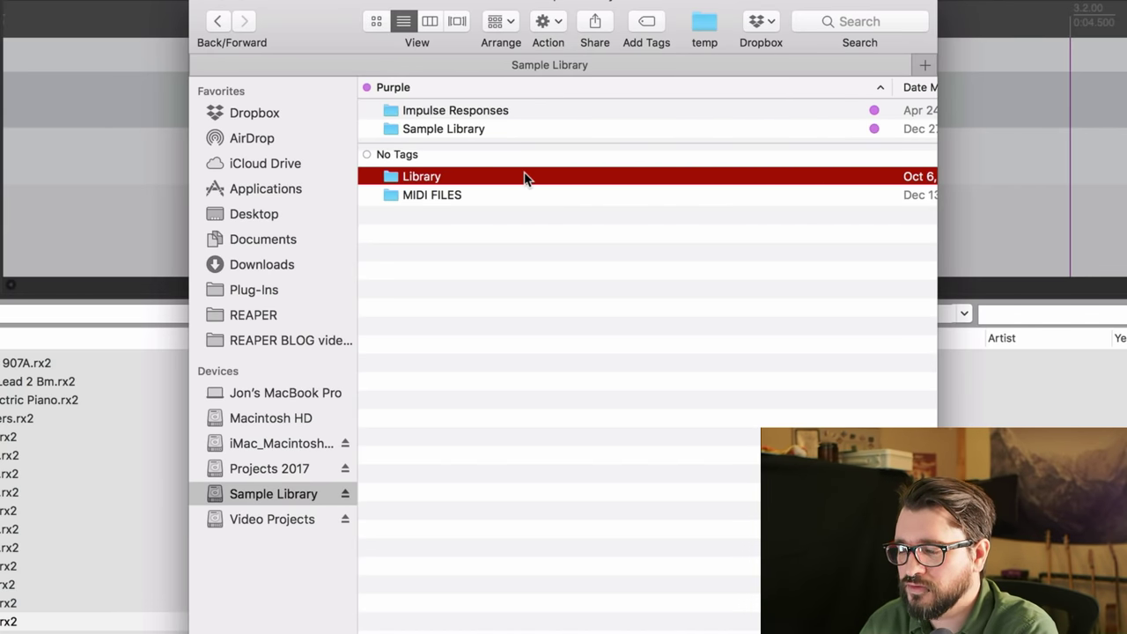
{"action": "key", "text": "Down"}
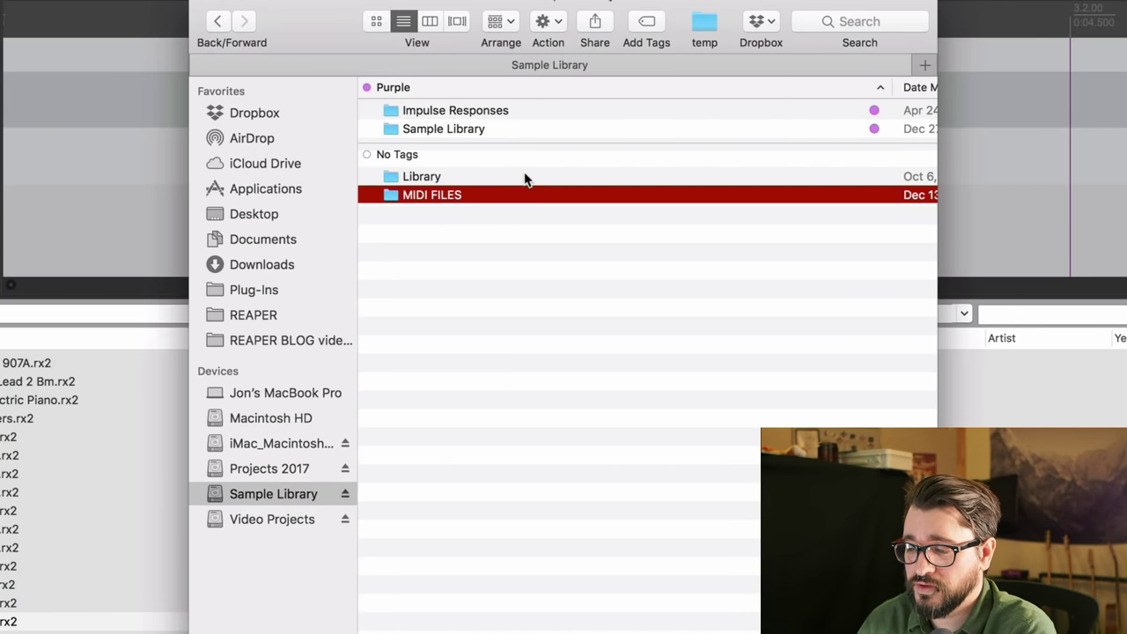
{"action": "key", "text": "Up"}
{"action": "key", "text": "Up"}
{"action": "key", "text": "Up"}
- Tag the MIDI FILES folder with the purple color
{"action": "key", "text": "Down"}
{"action": "key", "text": "Down"}
{"action": "key", "text": "Down"}
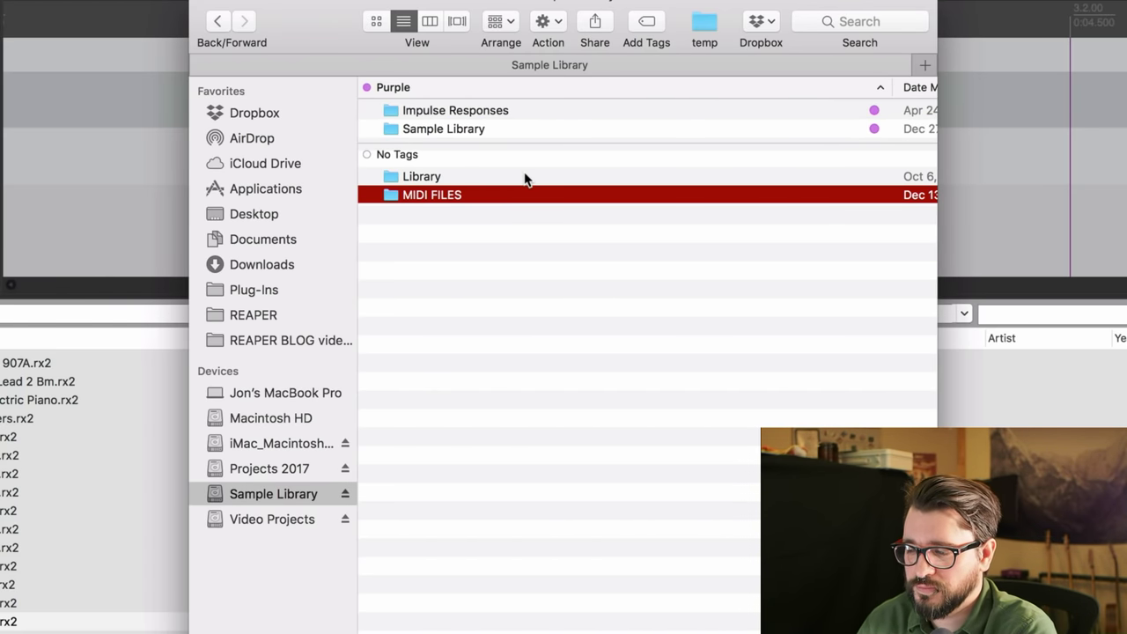
{"action": "right_click", "coordinate": [480, 196]}
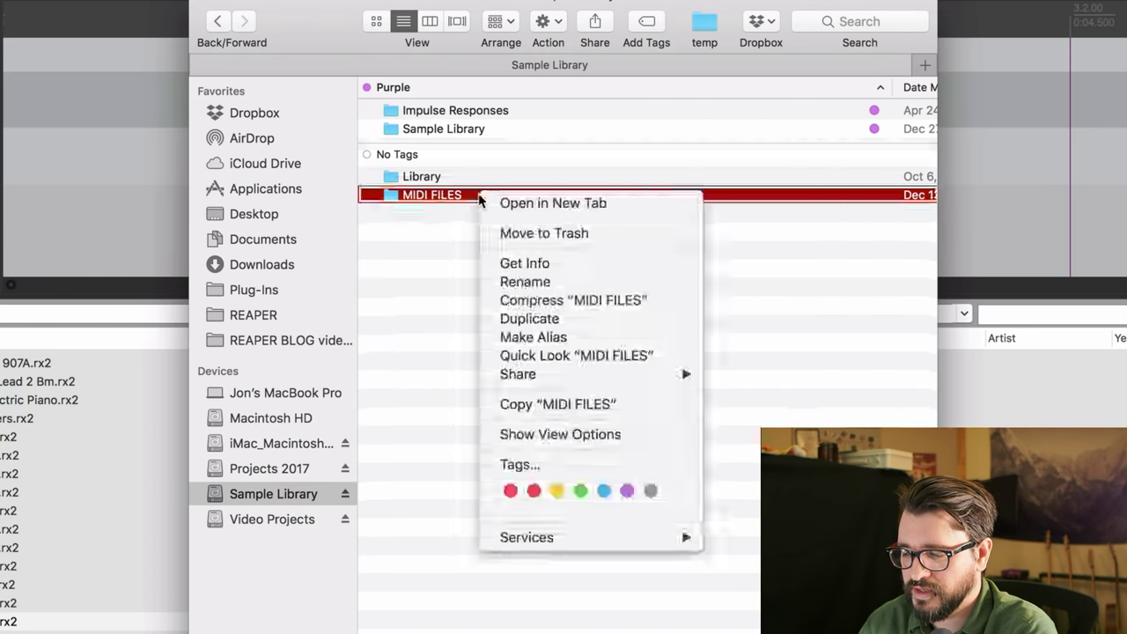
{"action": "left_click", "coordinate": [628, 490]}
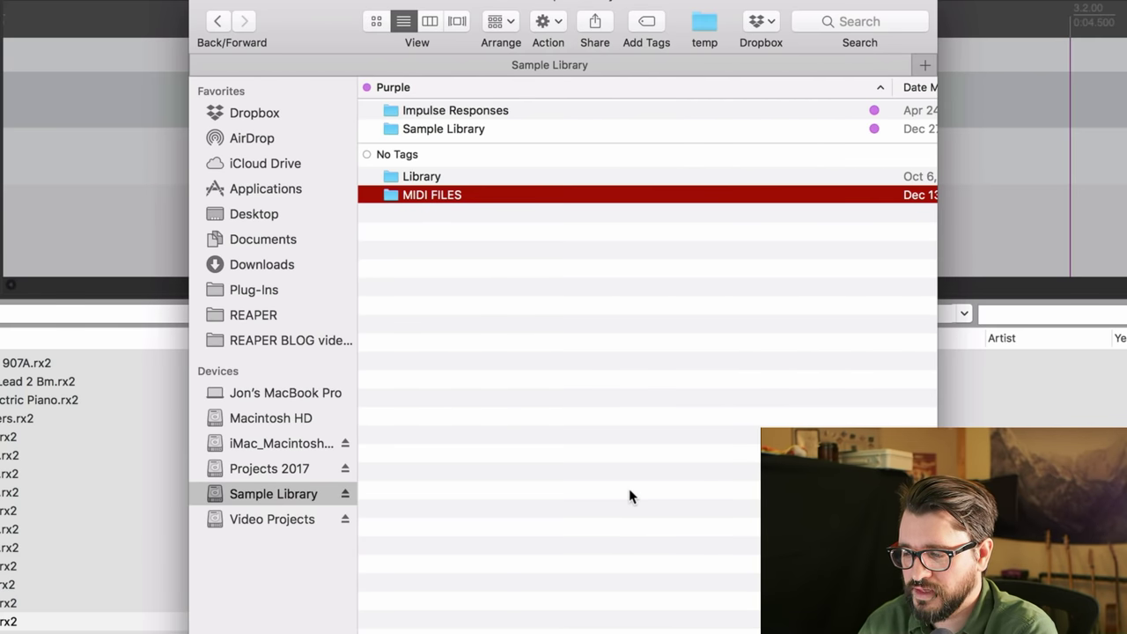
- Open the Sample Library folder and examine its folders grouped under the blue, yellow and no-tag headings
{"action": "left_click", "coordinate": [539, 146]}
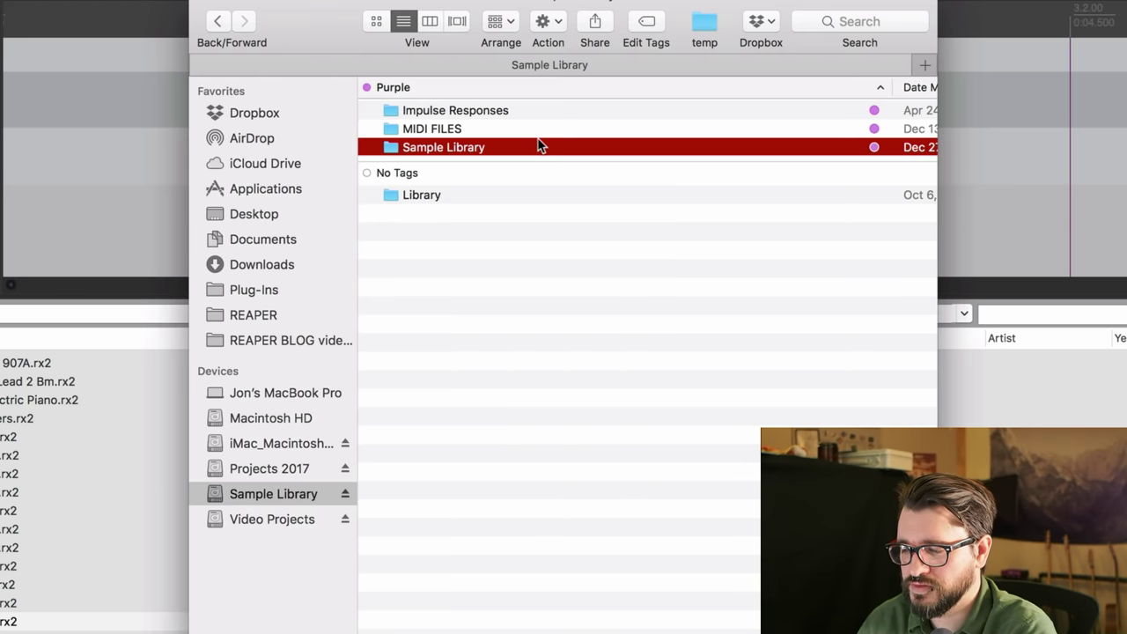
{"action": "double_click", "coordinate": [539, 143]}
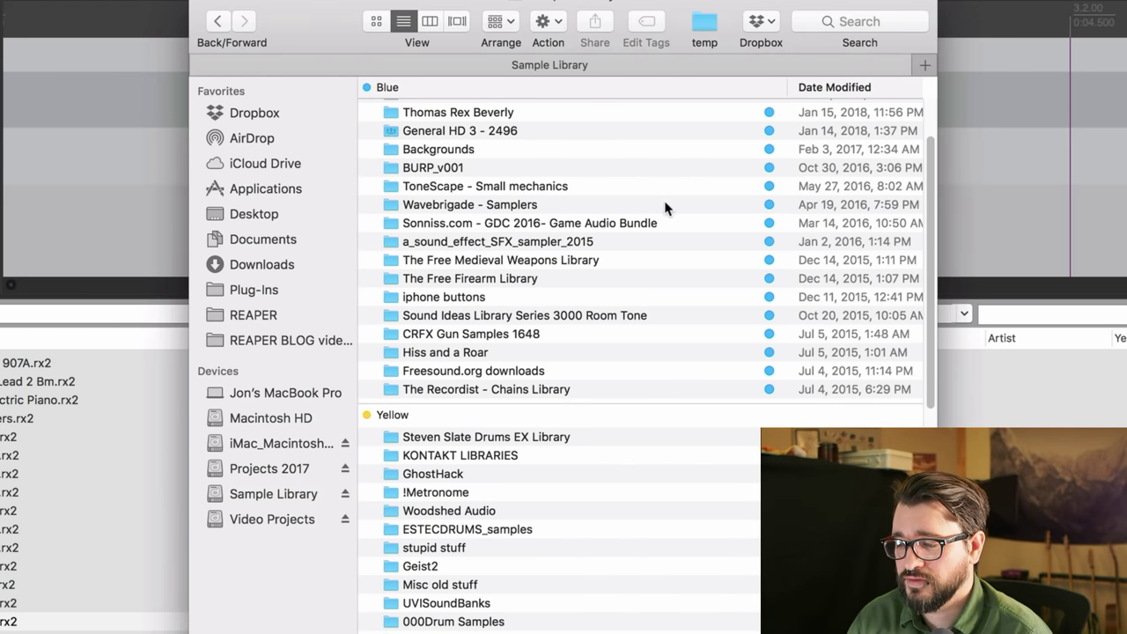
{"action": "scroll", "coordinate": [617, 343], "scroll_direction": "up", "scroll_amount": 3}
{"action": "scroll", "coordinate": [617, 343], "scroll_direction": "down", "scroll_amount": 10}
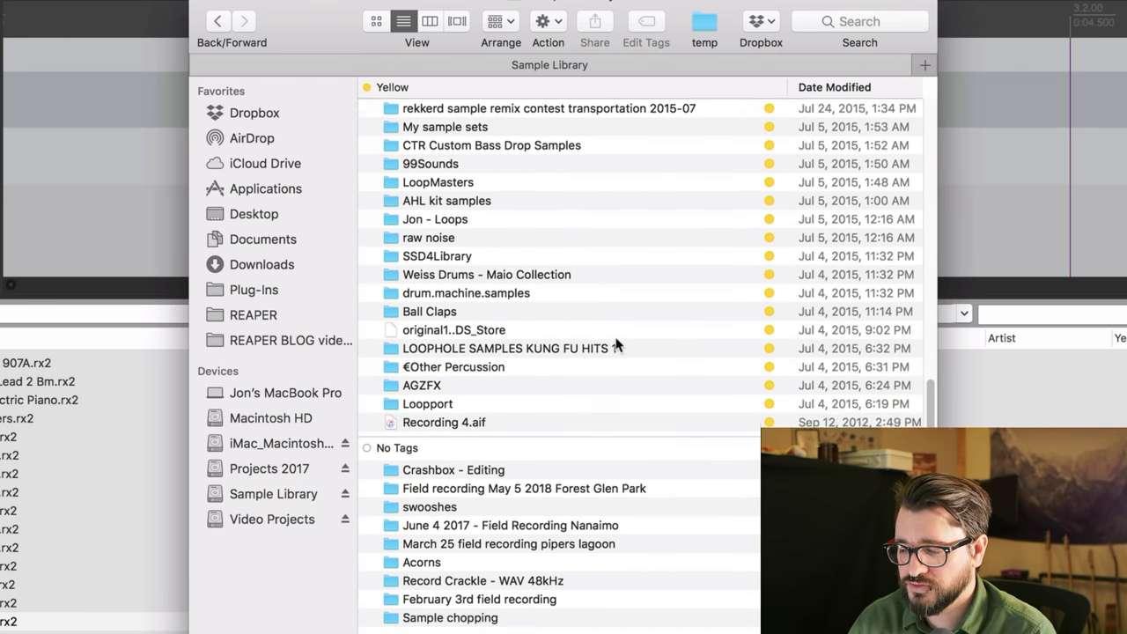
{"action": "scroll", "coordinate": [614, 332], "scroll_direction": "up", "scroll_amount": 10}
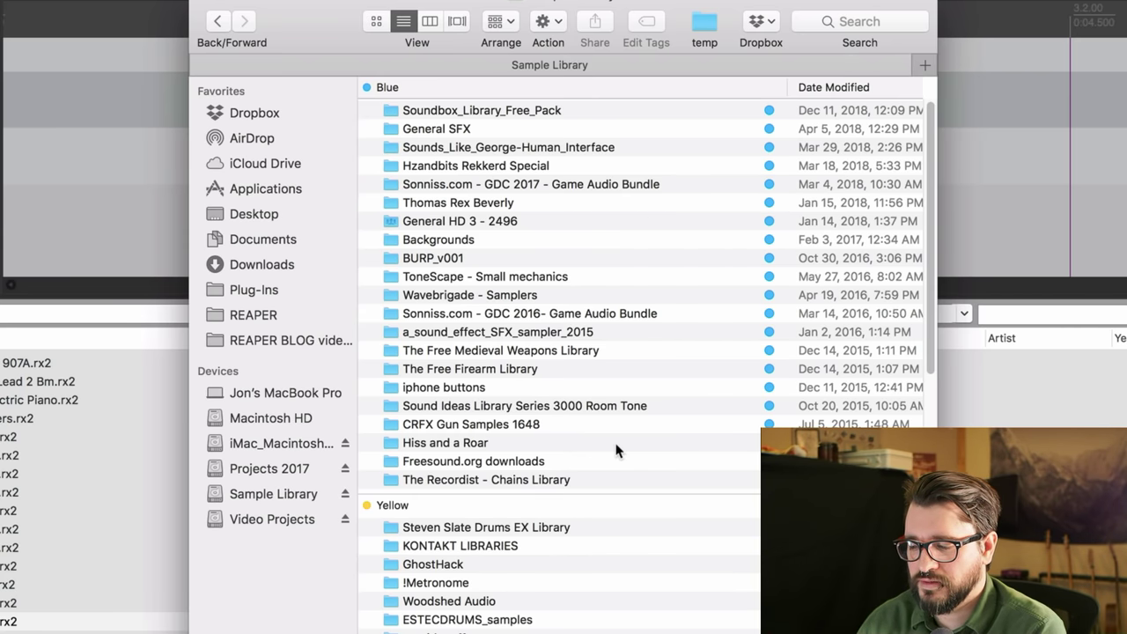
{"action": "scroll", "coordinate": [617, 451], "scroll_direction": "down", "scroll_amount": 10}
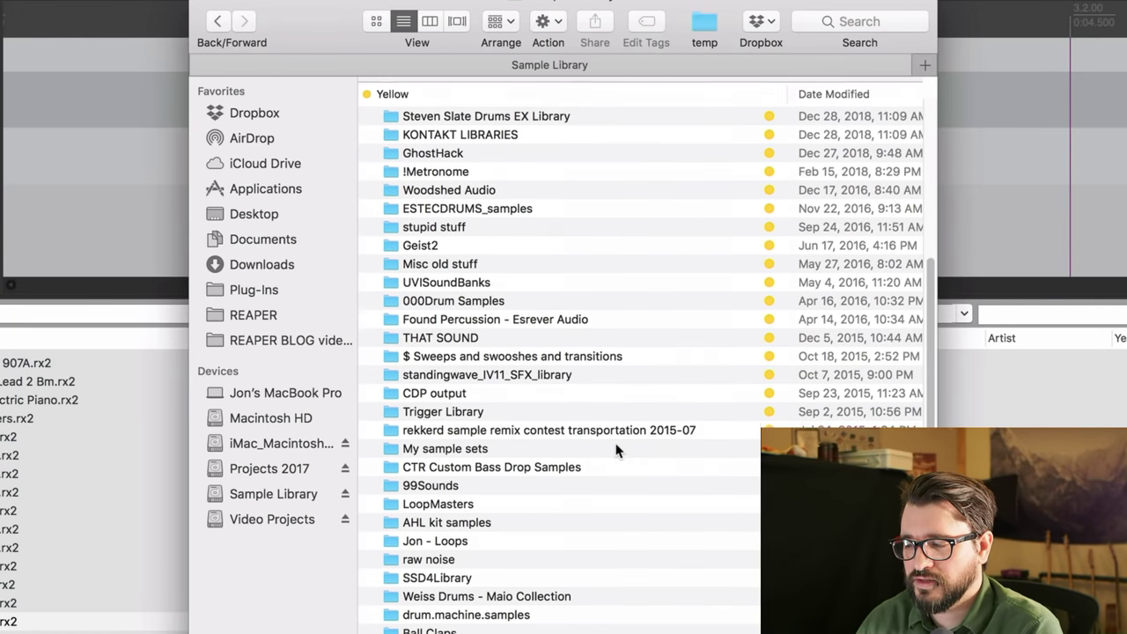
{"action": "scroll", "coordinate": [617, 451], "scroll_direction": "up", "scroll_amount": 1}
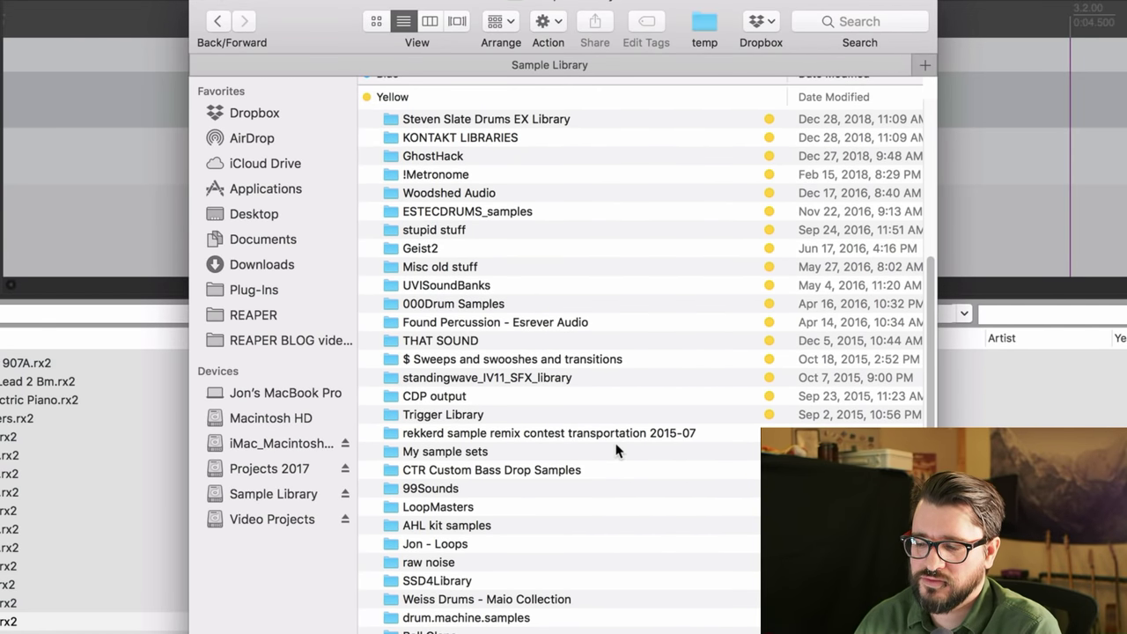
{"action": "scroll", "coordinate": [617, 451], "scroll_direction": "down", "scroll_amount": 1}
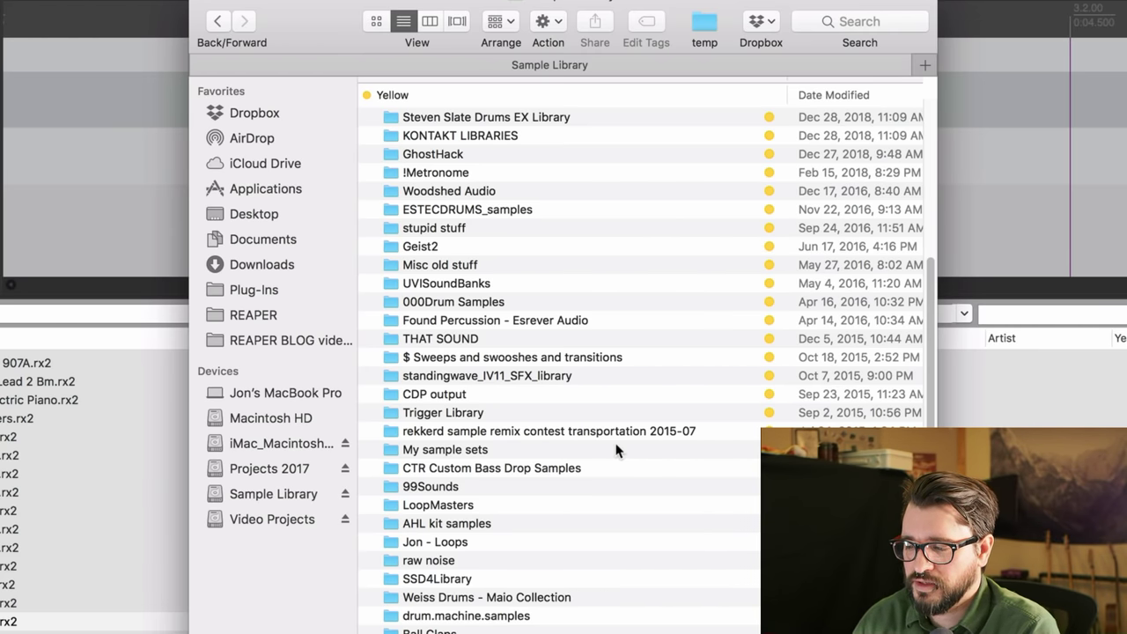
{"action": "scroll", "coordinate": [617, 451], "scroll_direction": "up", "scroll_amount": 3}
{"action": "scroll", "coordinate": [617, 451], "scroll_direction": "down", "scroll_amount": 4}
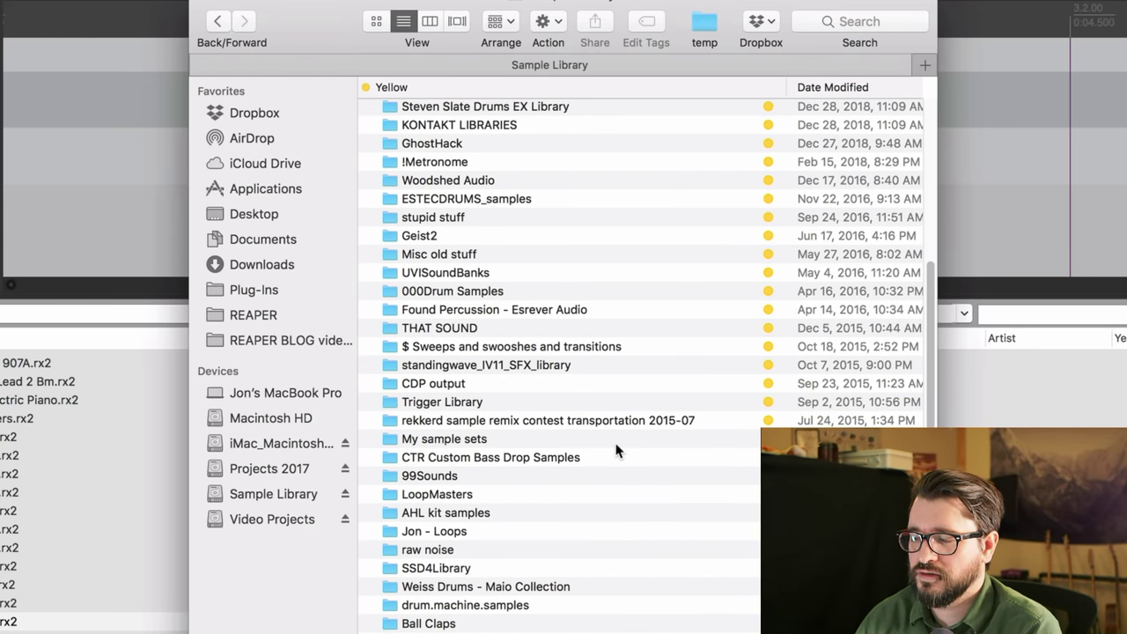
{"action": "scroll", "coordinate": [616, 451], "scroll_direction": "down", "scroll_amount": 5}
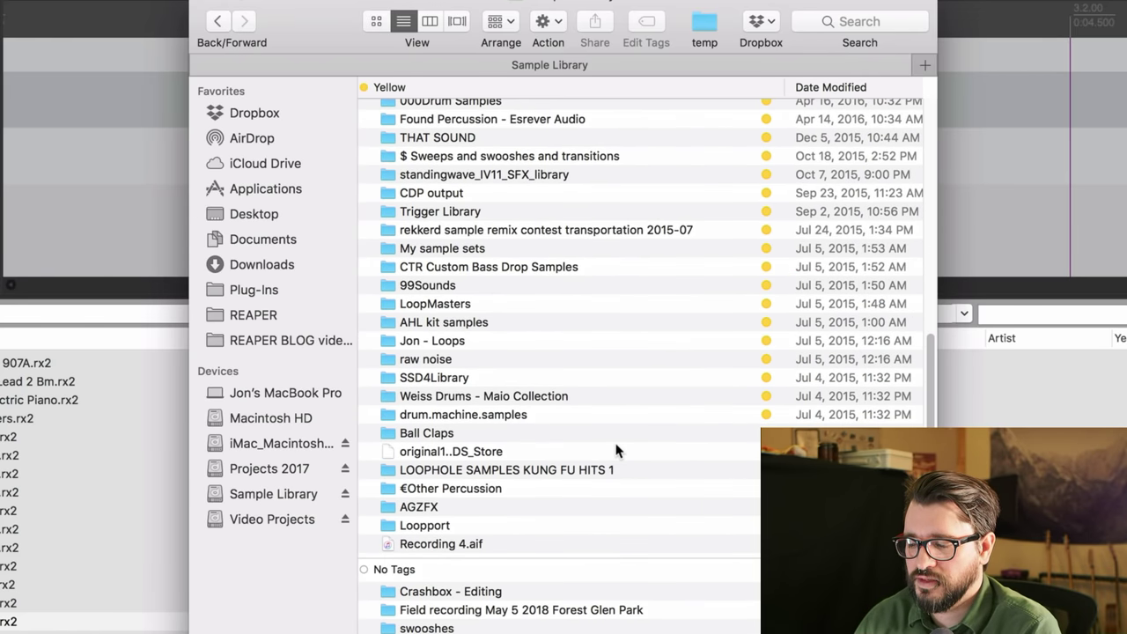
{"action": "scroll", "coordinate": [617, 451], "scroll_direction": "up", "scroll_amount": 10}
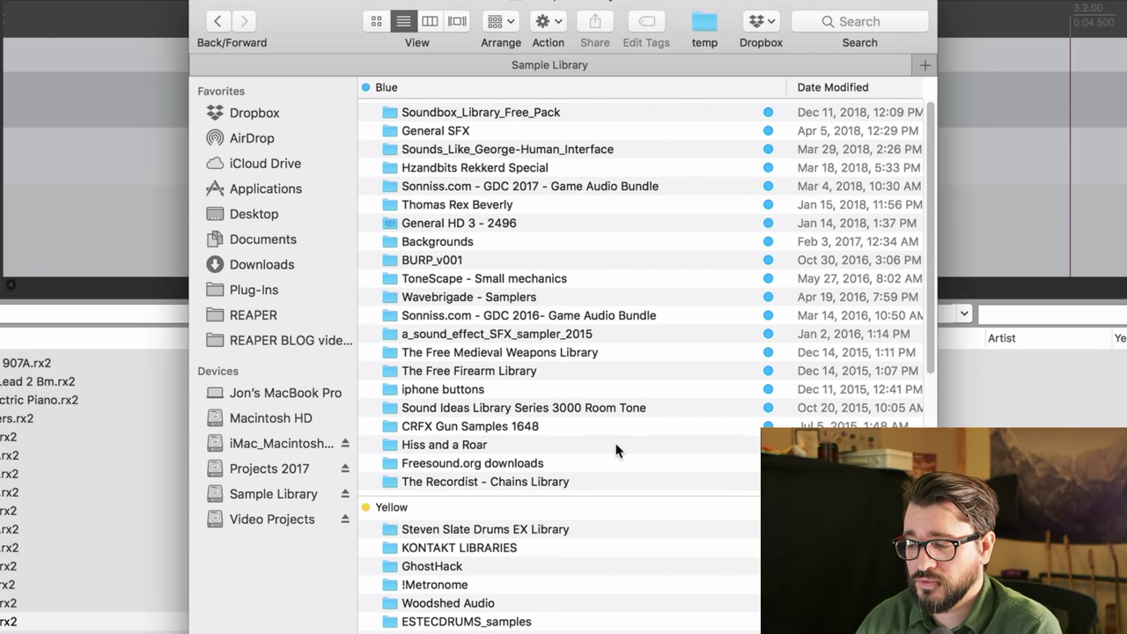
{"action": "scroll", "coordinate": [617, 451], "scroll_direction": "down", "scroll_amount": 10}
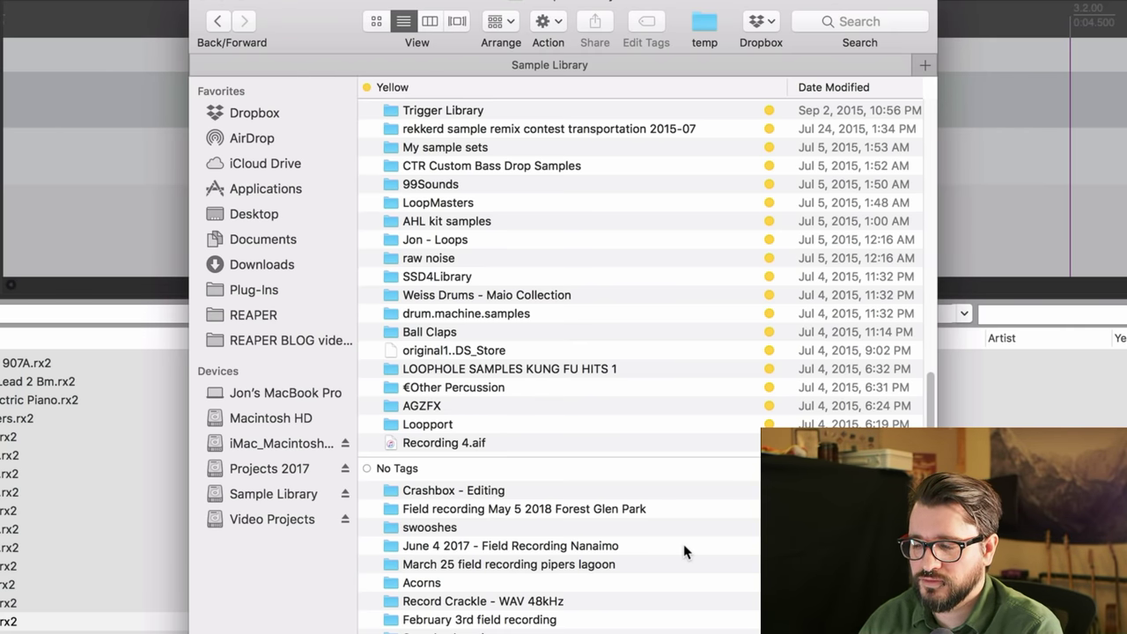
{"action": "scroll", "coordinate": [685, 551], "scroll_direction": "up", "scroll_amount": 10}
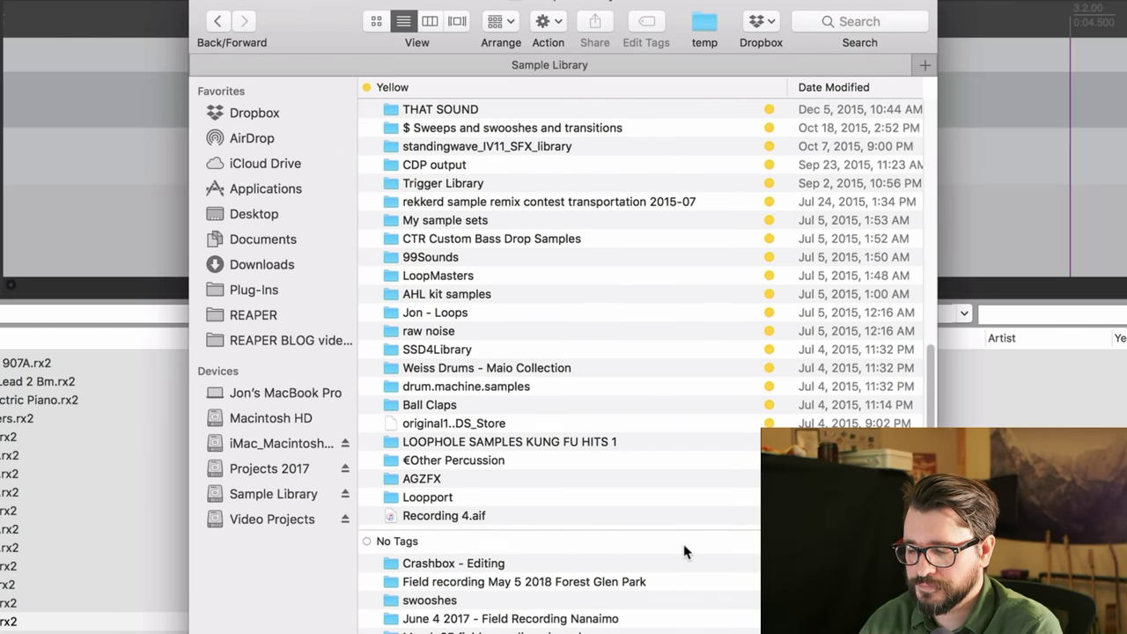
{"action": "scroll", "coordinate": [686, 551], "scroll_direction": "up", "scroll_amount": 3}
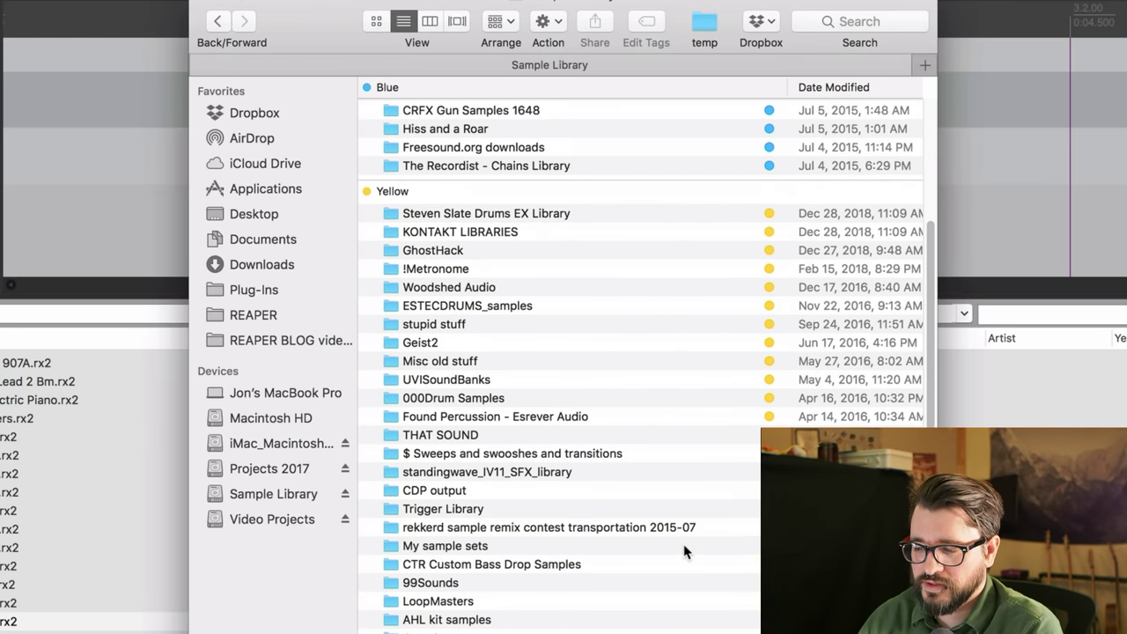
{"action": "scroll", "coordinate": [696, 358], "scroll_direction": "down", "scroll_amount": 3}
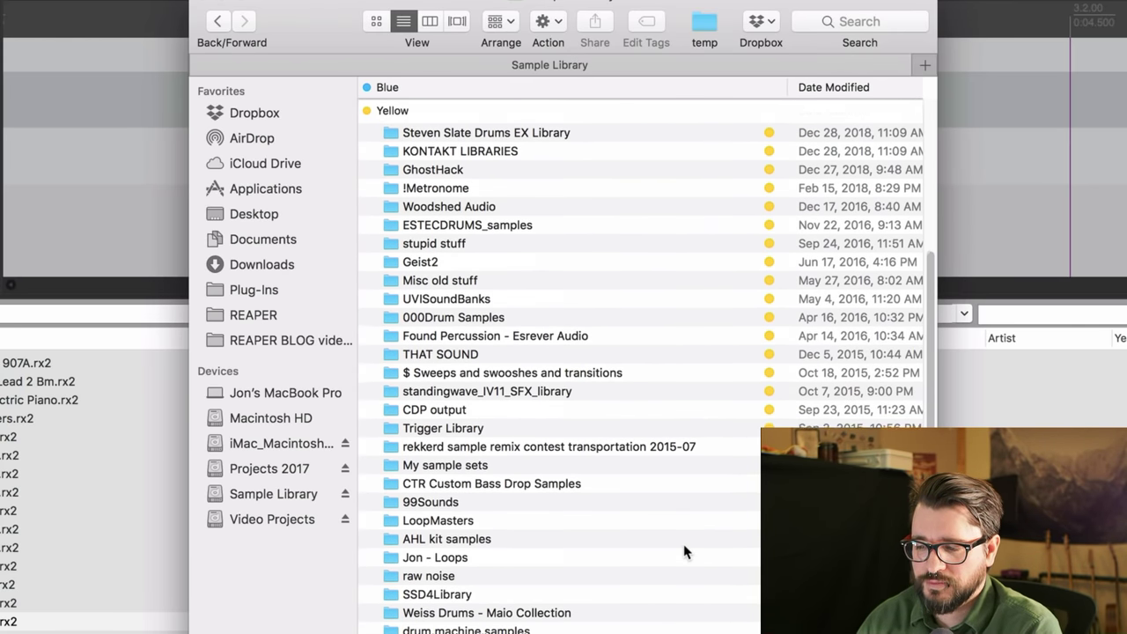
- Go through the yellow-tagged sample folders one by one down to UVISoundBanks
{"action": "left_click", "coordinate": [623, 178]}
{"action": "key", "text": "Down"}
{"action": "key", "text": "Down"}
{"action": "key", "text": "Down"}
{"action": "key", "text": "Down"}
{"action": "key", "text": "Down"}
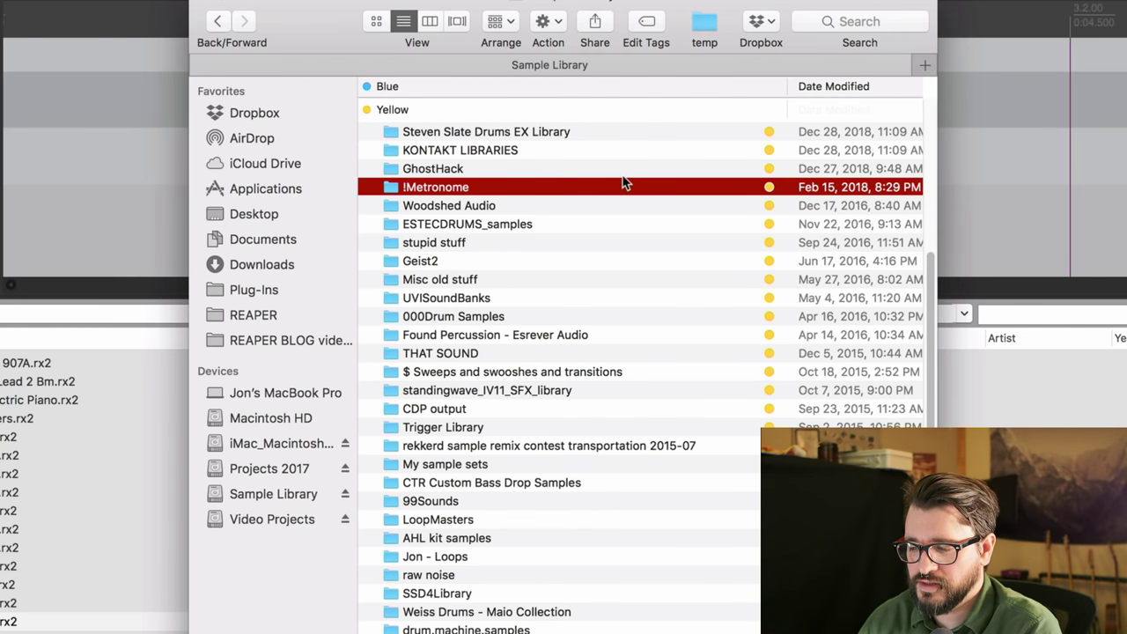
{"action": "key", "text": "Down"}
{"action": "key", "text": "Down"}
{"action": "key", "text": "Down"}
{"action": "key", "text": "Down"}
{"action": "key", "text": "Down"}
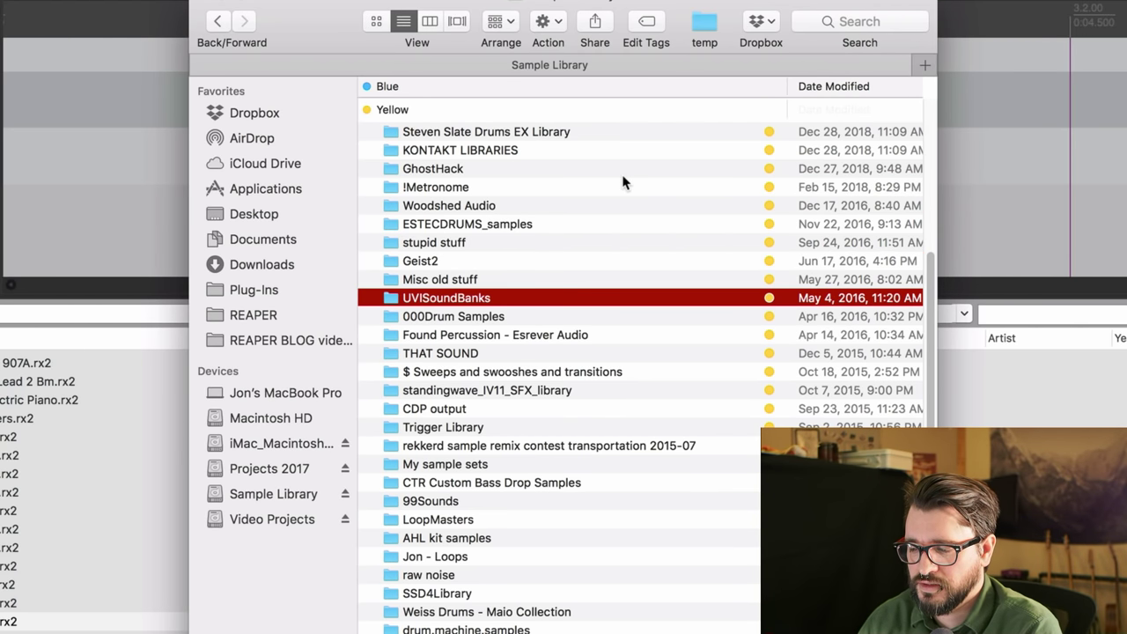
- Open the Geist2 folder and go through the subfolders of Content down to User Content
{"action": "key", "text": "Up"}
{"action": "key", "text": "Up"}
{"action": "key", "text": "Up"}
{"action": "key", "text": "Up"}
{"action": "key", "text": "Up"}
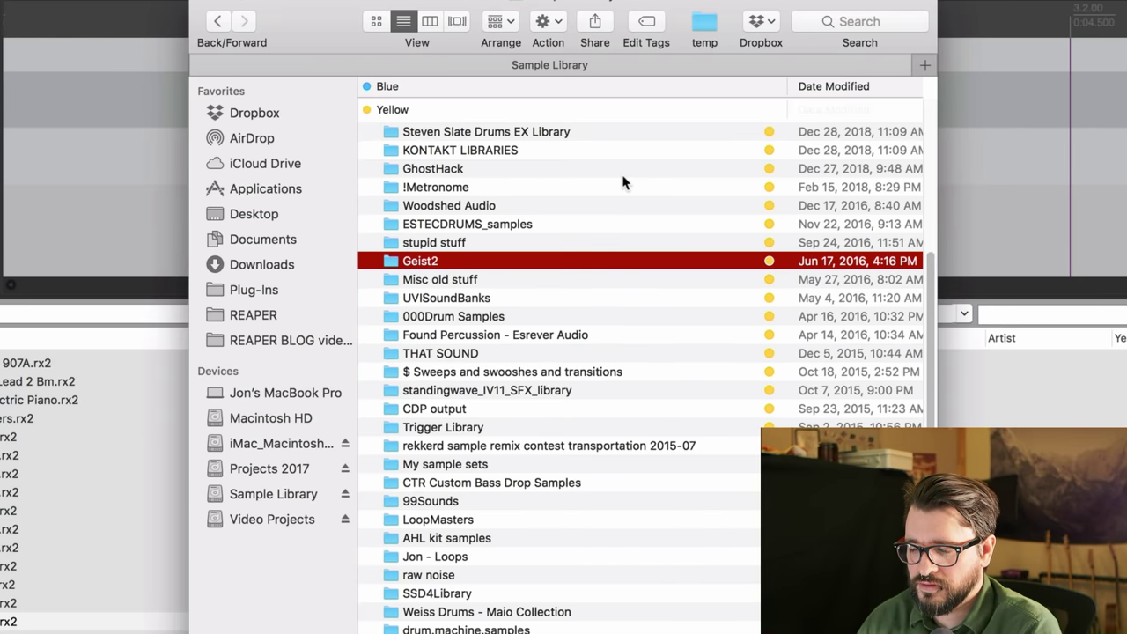
{"action": "key", "text": "super+Down"}
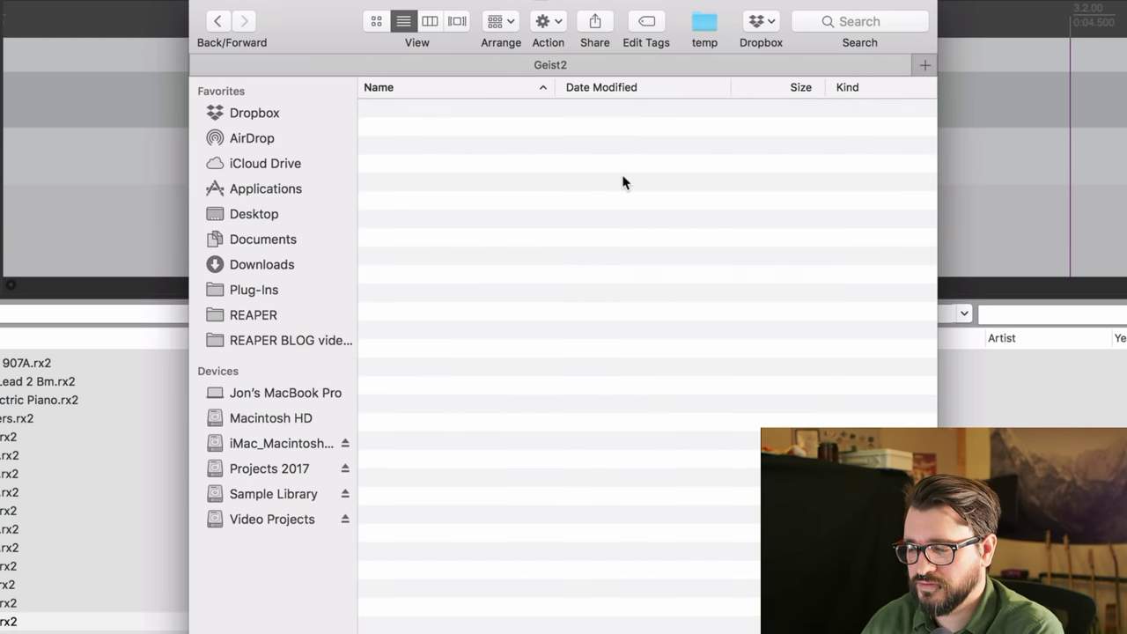
{"action": "key", "text": "Down"}
{"action": "key", "text": "Down"}
{"action": "key", "text": "Down"}
{"action": "key", "text": "Down"}
{"action": "key", "text": "Down"}
{"action": "key", "text": "Down"}
{"action": "key", "text": "Down"}
{"action": "key", "text": "Down"}
{"action": "key", "text": "Down"}
{"action": "key", "text": "Down"}
{"action": "key", "text": "Down"}
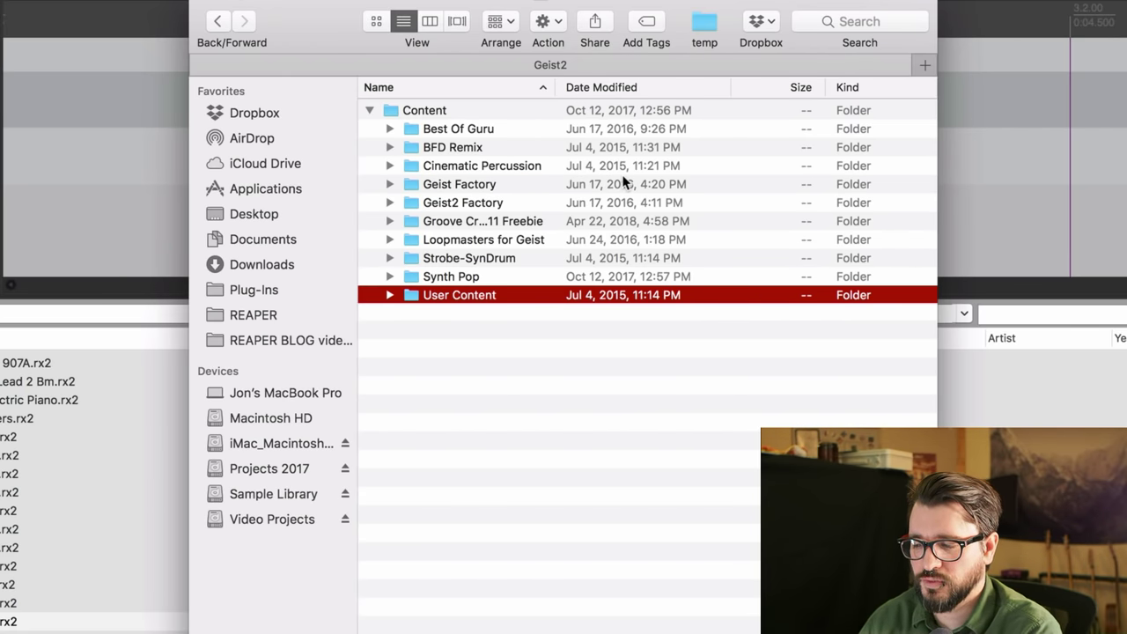
- Return to the Sample Library folder, browse the drum machine folders in drum.machine.samples, and go back up one level
{"action": "key", "text": "super+Up"}
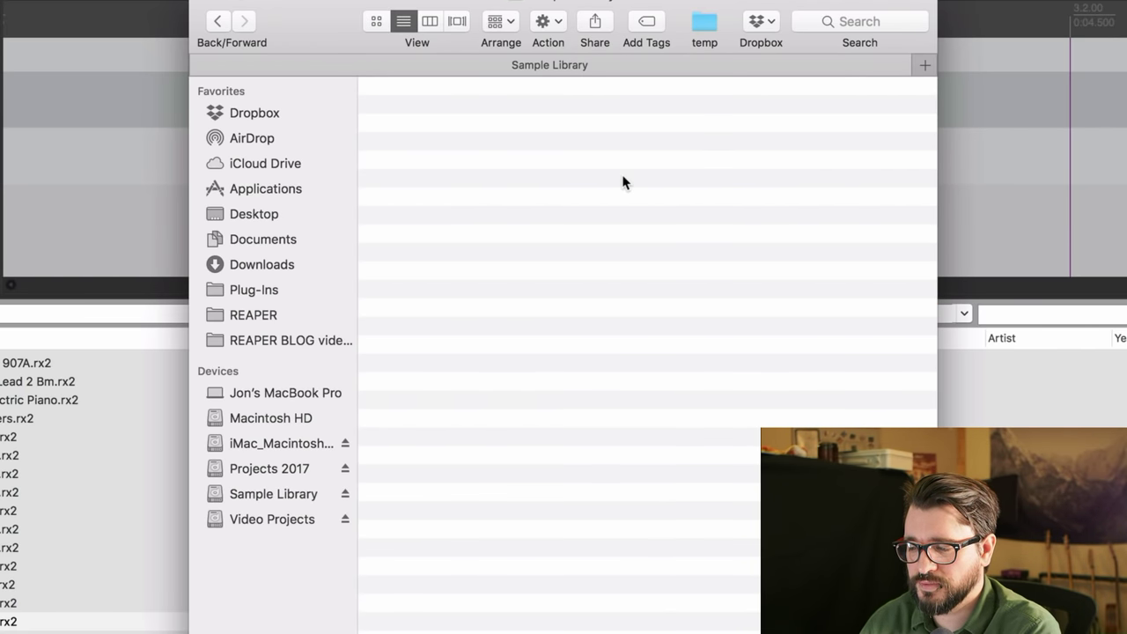
{"action": "scroll", "coordinate": [614, 446], "scroll_direction": "down", "scroll_amount": 10}
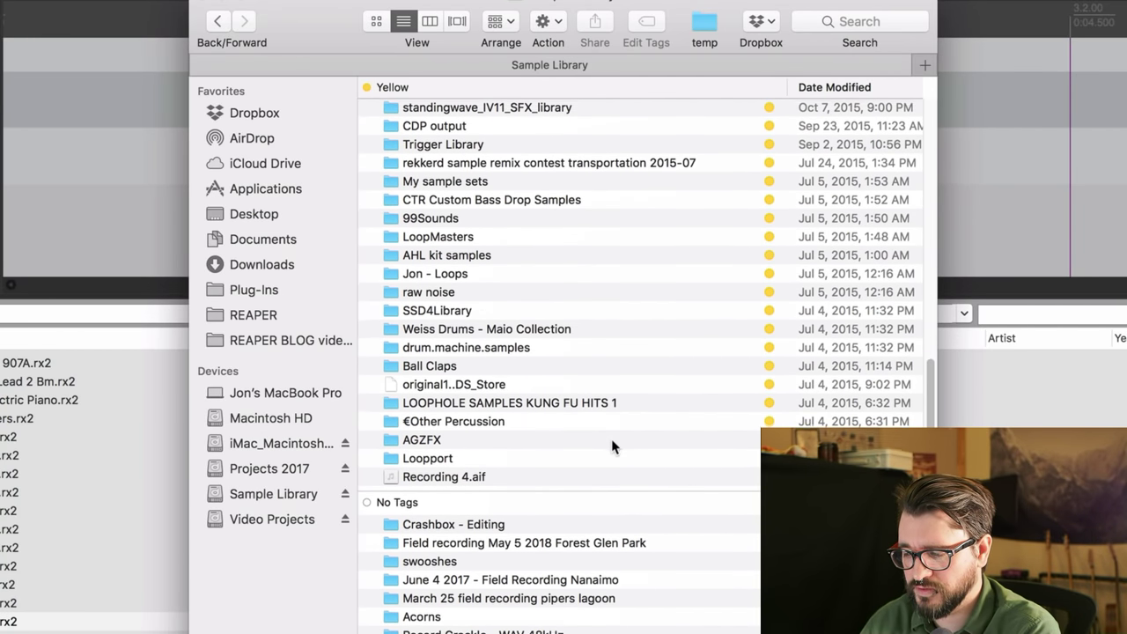
{"action": "scroll", "coordinate": [494, 281], "scroll_direction": "up", "scroll_amount": 3}
{"action": "double_click", "coordinate": [541, 398]}
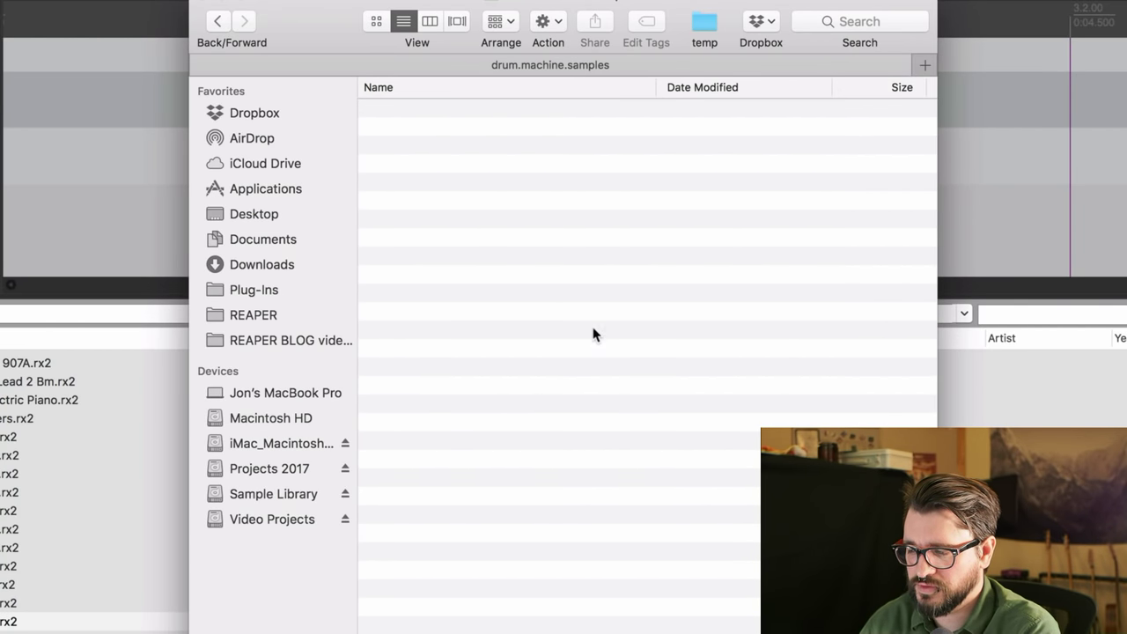
{"action": "scroll", "coordinate": [584, 302], "scroll_direction": "down", "scroll_amount": 5}
{"action": "scroll", "coordinate": [592, 318], "scroll_direction": "down", "scroll_amount": 5}
{"action": "scroll", "coordinate": [592, 324], "scroll_direction": "up", "scroll_amount": 15}
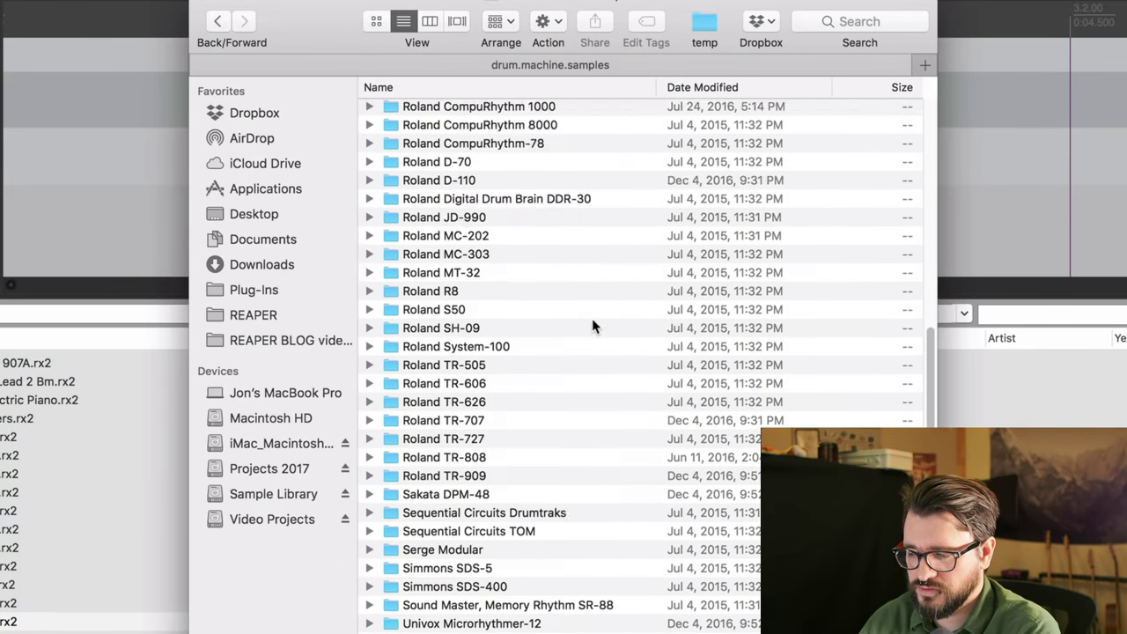
{"action": "scroll", "coordinate": [591, 326], "scroll_direction": "down", "scroll_amount": 15}
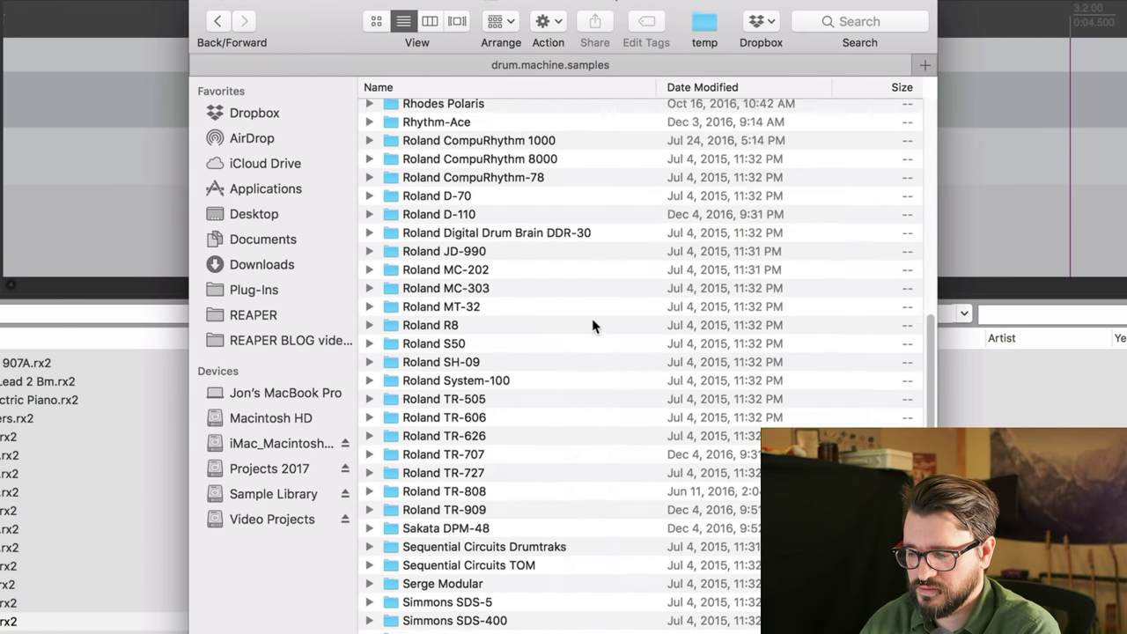
{"action": "scroll", "coordinate": [592, 326], "scroll_direction": "up", "scroll_amount": 2}
{"action": "key", "text": "super+Up"}
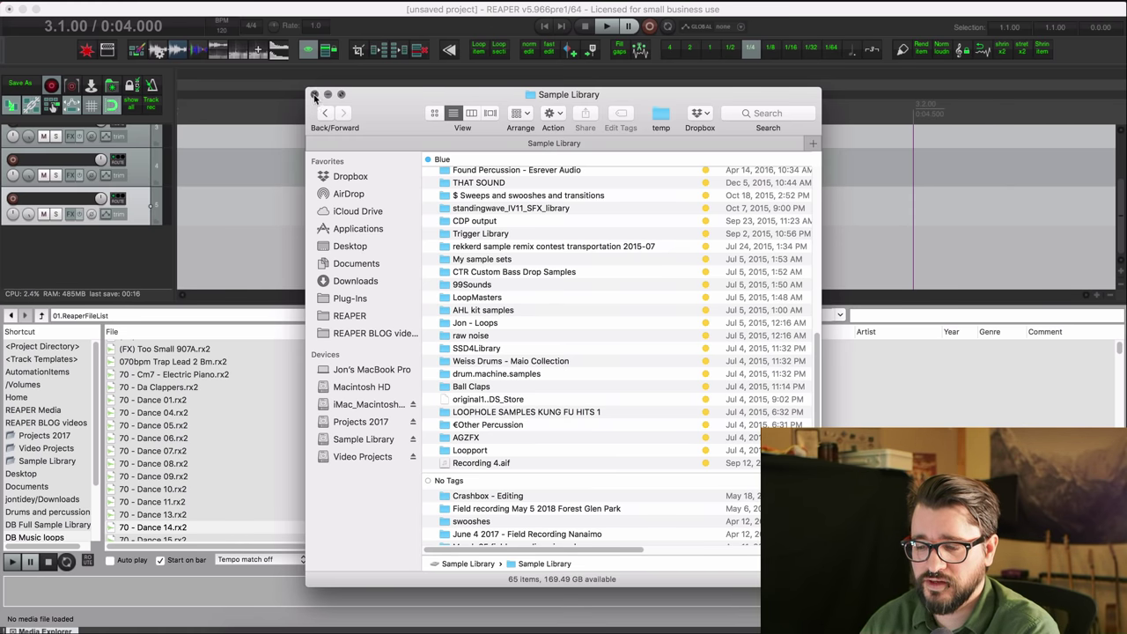
- Close the Finder window and enlarge REAPER's docked Media Explorer upward to show more files and shortcuts
{"action": "left_click", "coordinate": [315, 94]}
{"action": "left_click", "coordinate": [252, 216]}
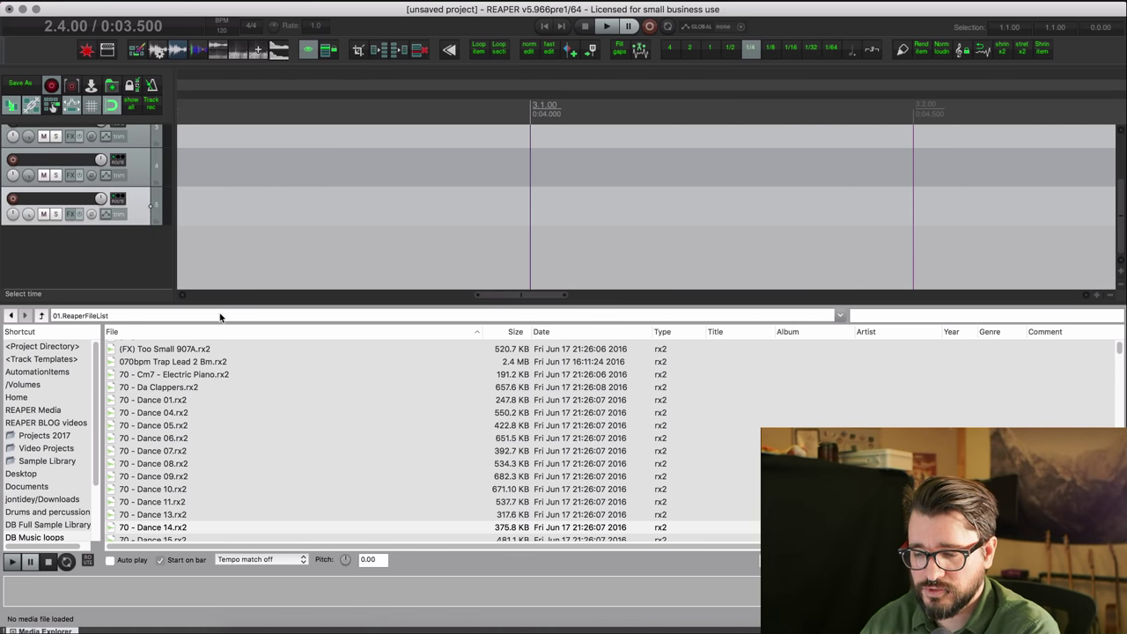
{"action": "left_click_drag", "start_coordinate": [220, 304], "coordinate": [229, 224]}
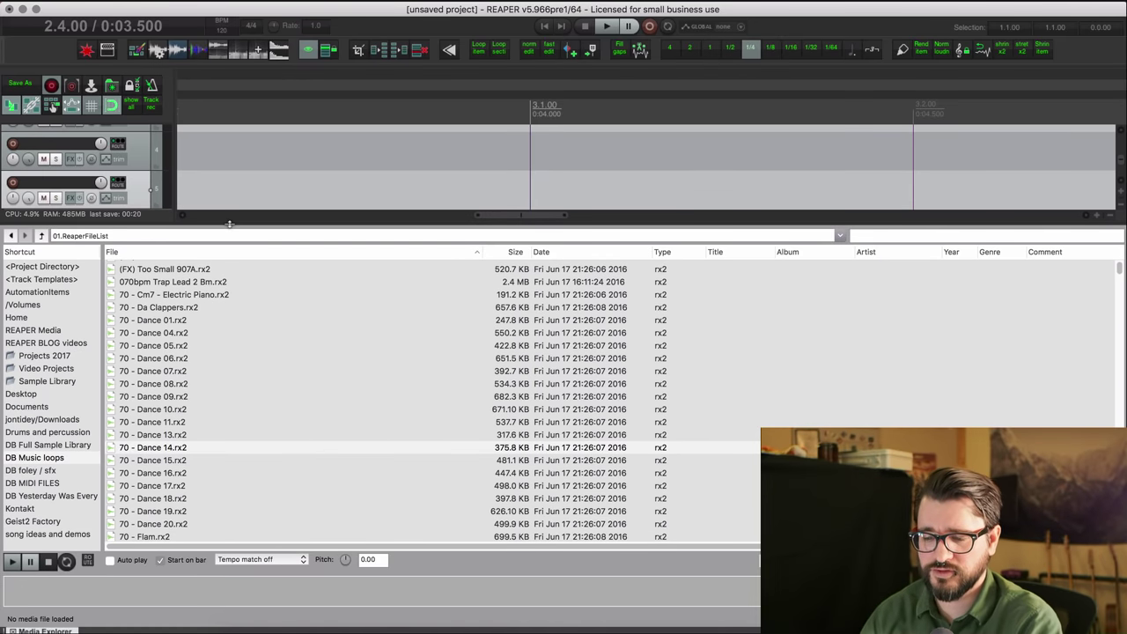
- Open the Sample Library shortcut in the Media Explorer and look through its folders
{"action": "left_click", "coordinate": [57, 382]}
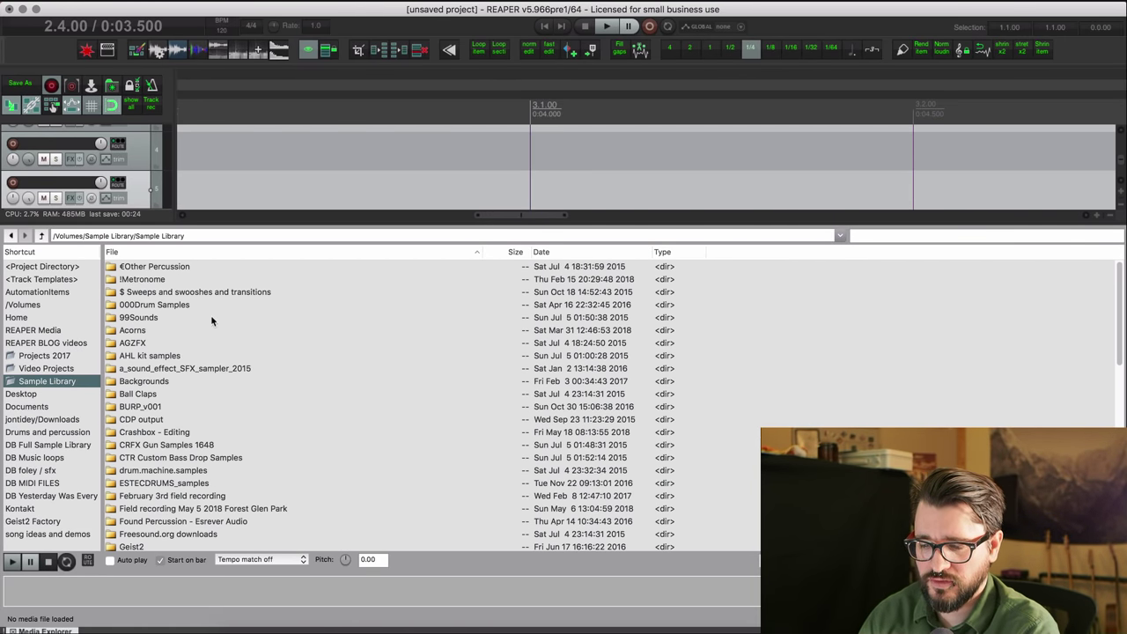
{"action": "scroll", "coordinate": [222, 305], "scroll_direction": "down", "scroll_amount": 6}
{"action": "scroll", "coordinate": [222, 305], "scroll_direction": "down", "scroll_amount": 1}
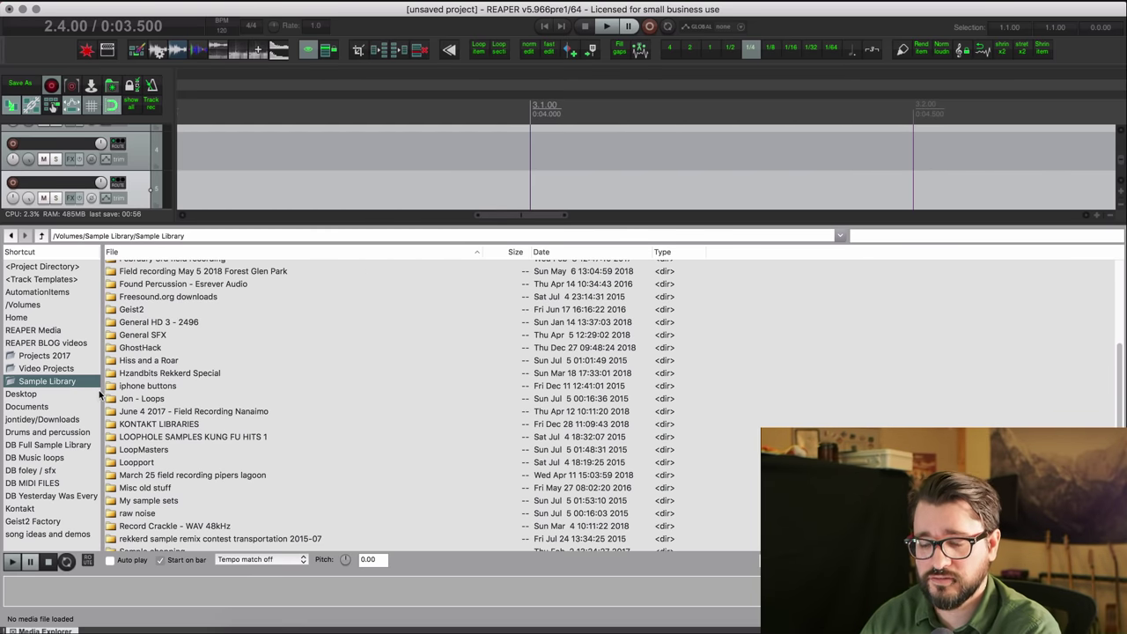
- Open the DB Music loops database, review the folder paths it draws from, and look over its file list
{"action": "left_click", "coordinate": [57, 458]}
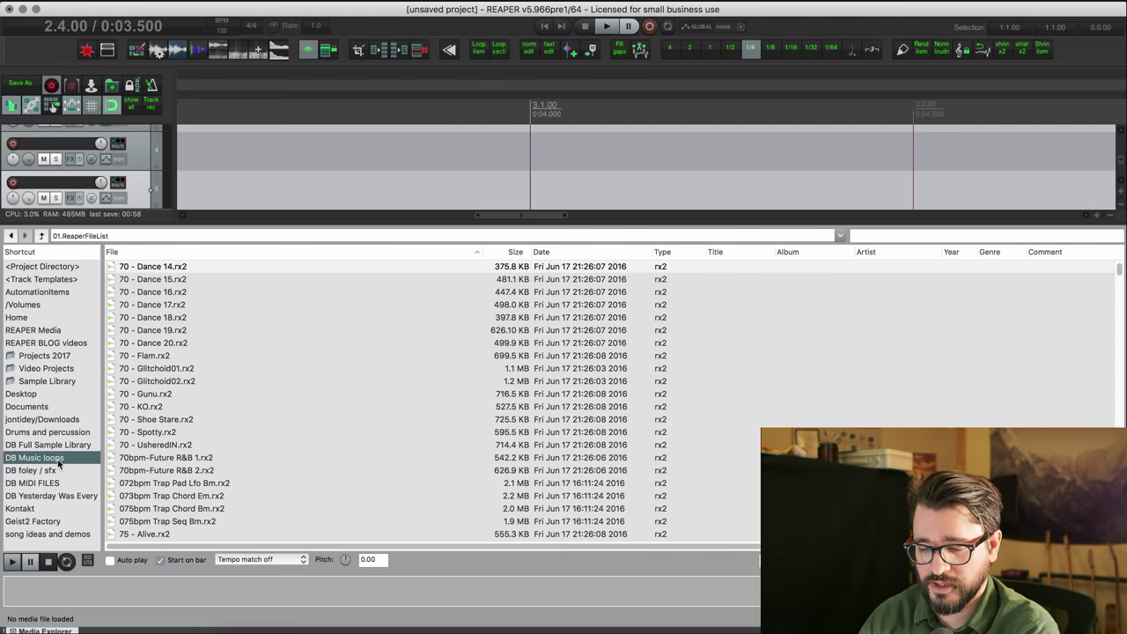
{"action": "right_click", "coordinate": [57, 459]}
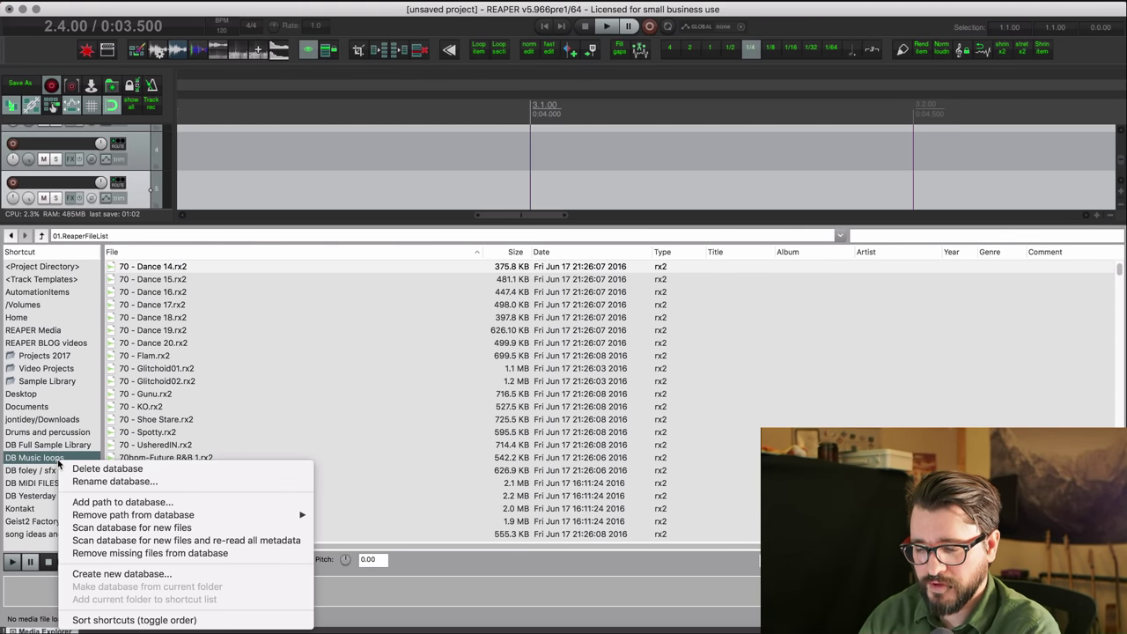
{"action": "mouse_move", "coordinate": [211, 515]}
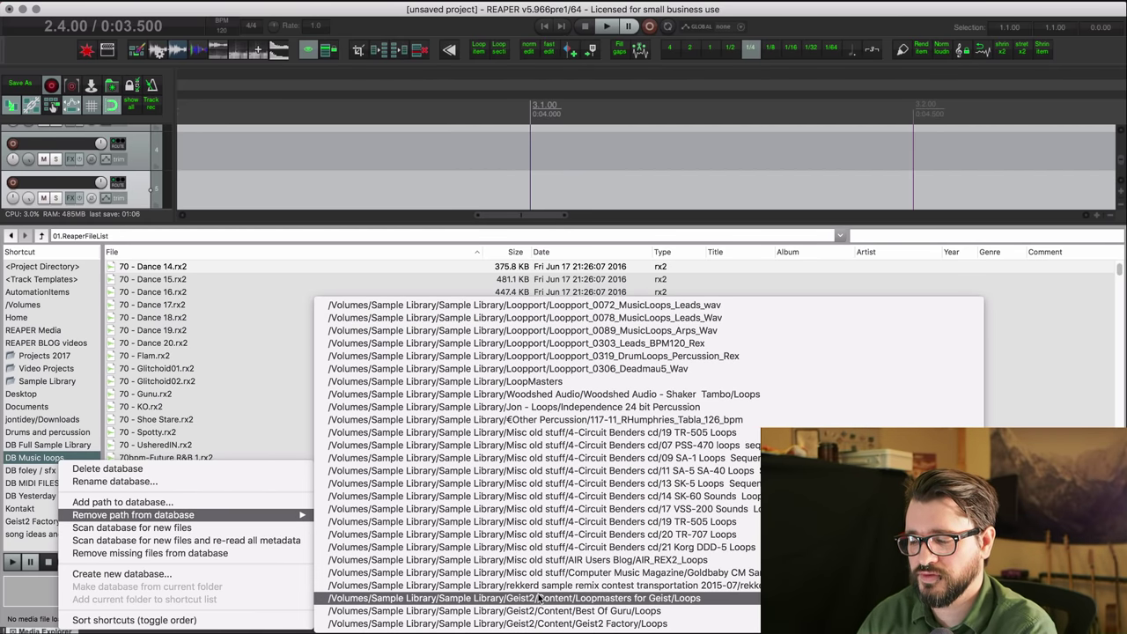
{"action": "left_click", "coordinate": [557, 535]}
{"action": "scroll", "coordinate": [397, 365], "scroll_direction": "down", "scroll_amount": 2}
{"action": "scroll", "coordinate": [397, 365], "scroll_direction": "up", "scroll_amount": 3}
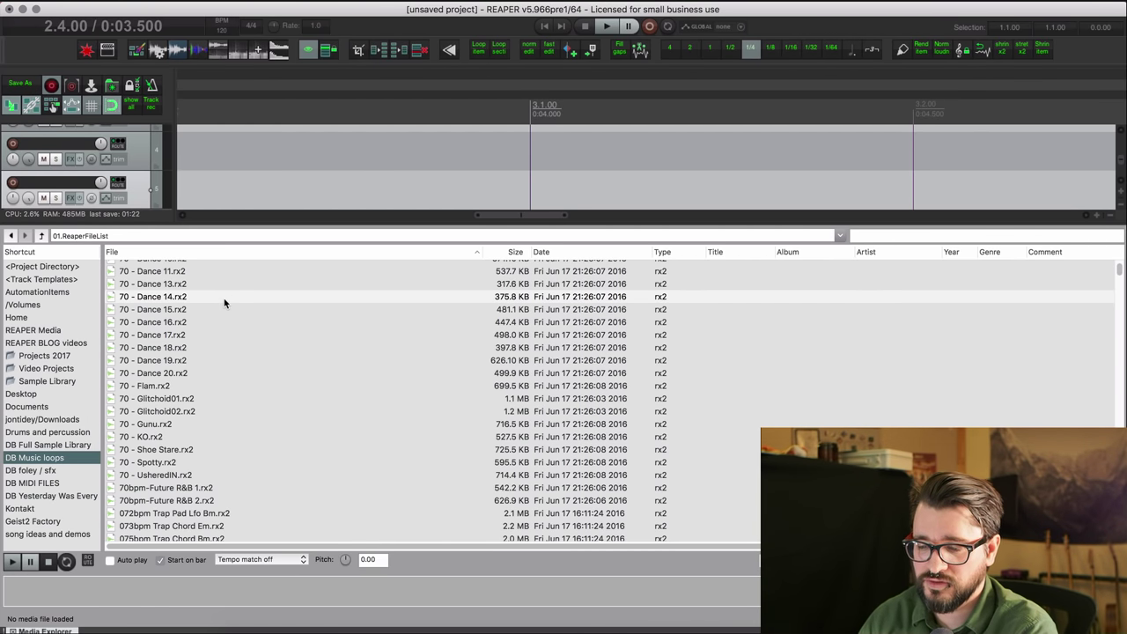
- Preview the loop 70 - Dance 14.rx2 and stop its playback
{"action": "left_click", "coordinate": [292, 299]}
{"action": "key", "text": "space"}
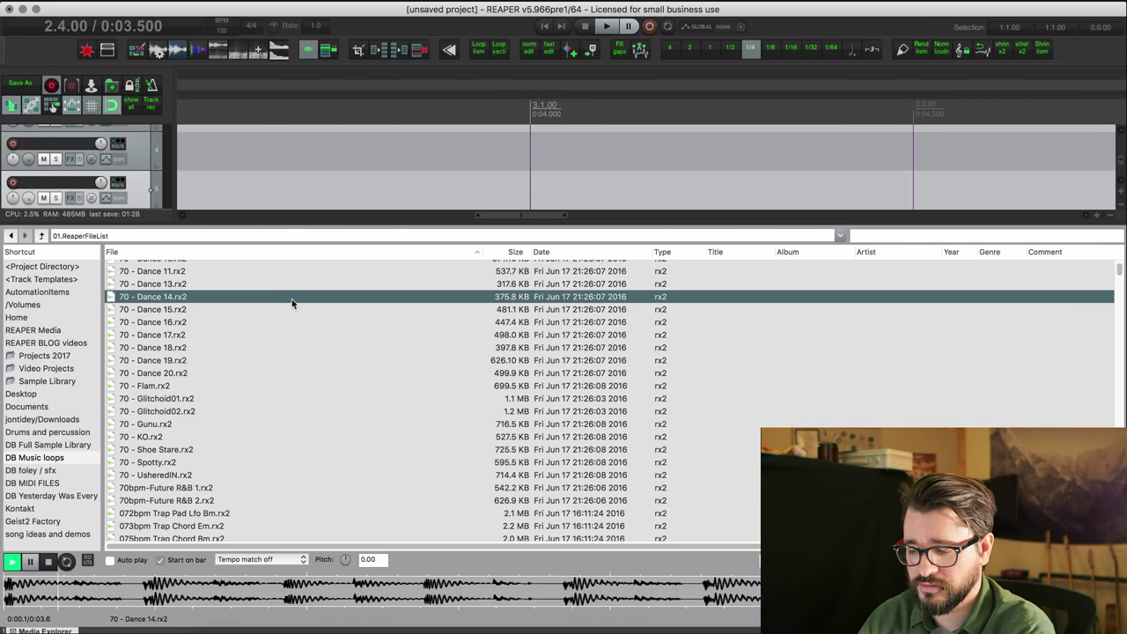
{"action": "left_click", "coordinate": [49, 561]}
{"action": "scroll", "coordinate": [491, 377], "scroll_direction": "up", "scroll_amount": 3}
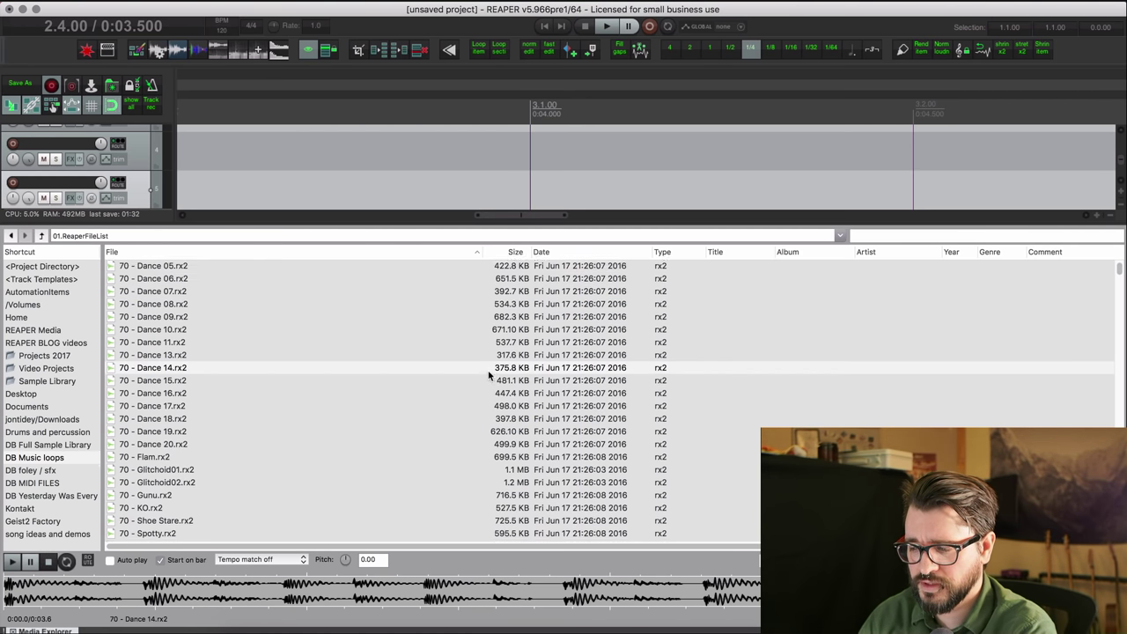
- Search the DB Music loops database for "drum" and clear the search text again
{"action": "left_click", "coordinate": [914, 233]}
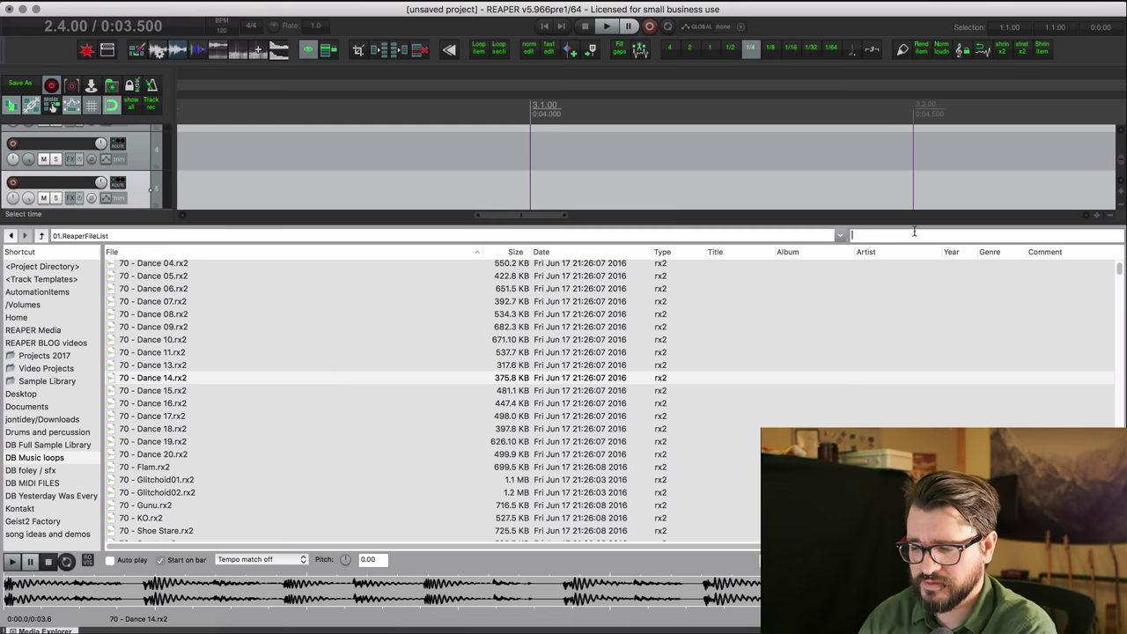
{"action": "type", "text": "drum"}
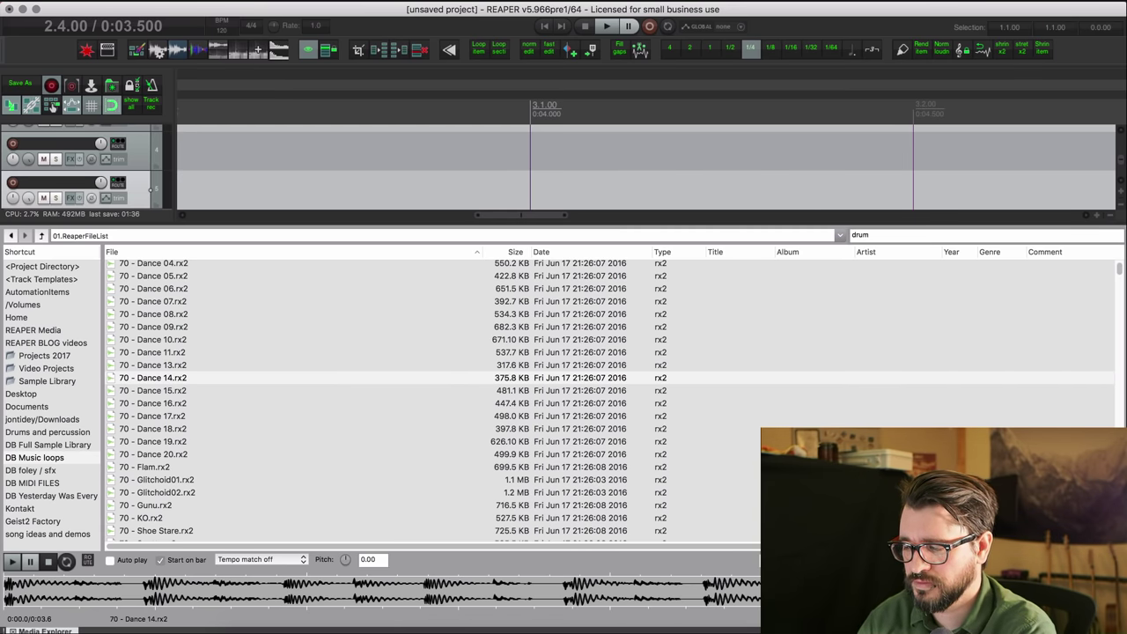
{"action": "key", "text": "Return"}
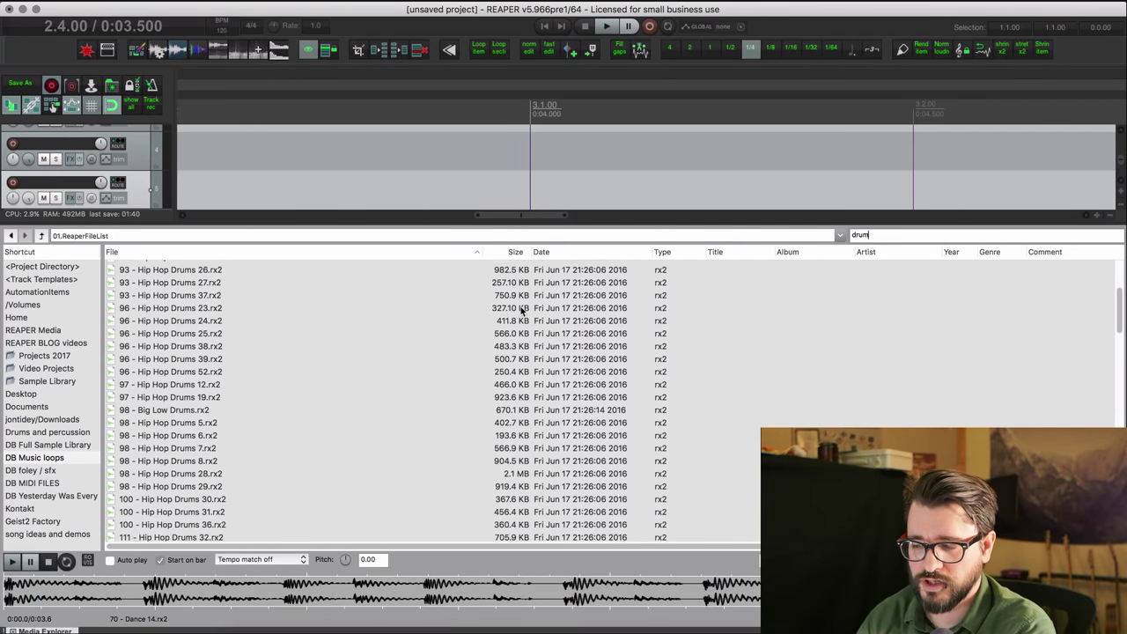
{"action": "double_click", "coordinate": [898, 236]}
{"action": "key", "text": "BackSpace"}
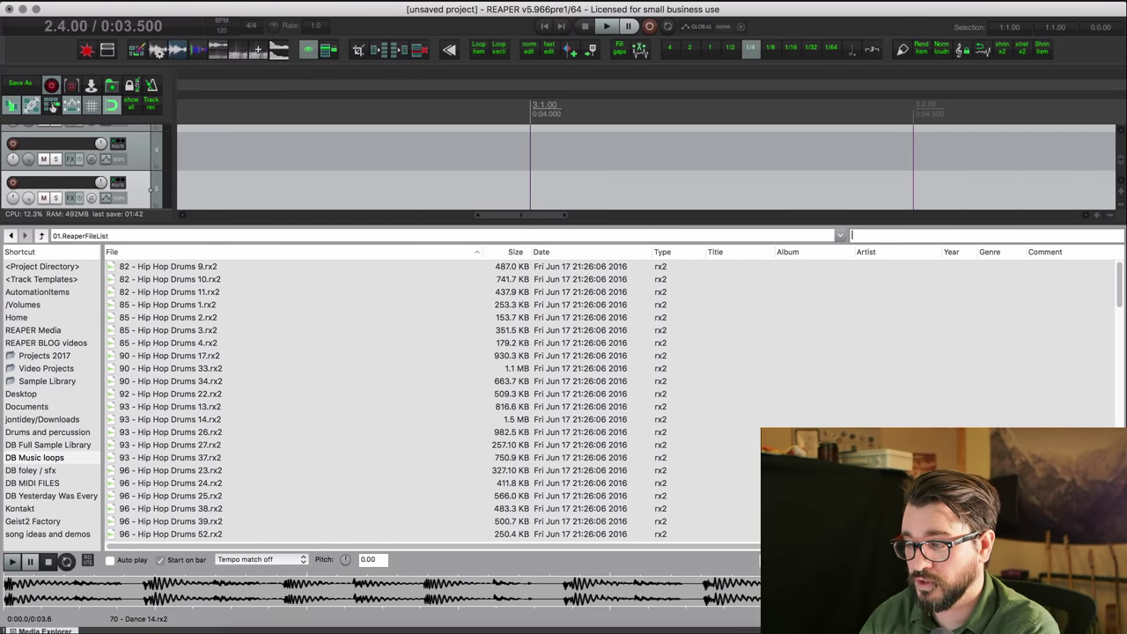
- Assign the custom tag "Drum" to the loops 70 - Dance 01.rx2 through 70 - Dance 20.rx2
{"action": "scroll", "coordinate": [489, 461], "scroll_direction": "up", "scroll_amount": 15}
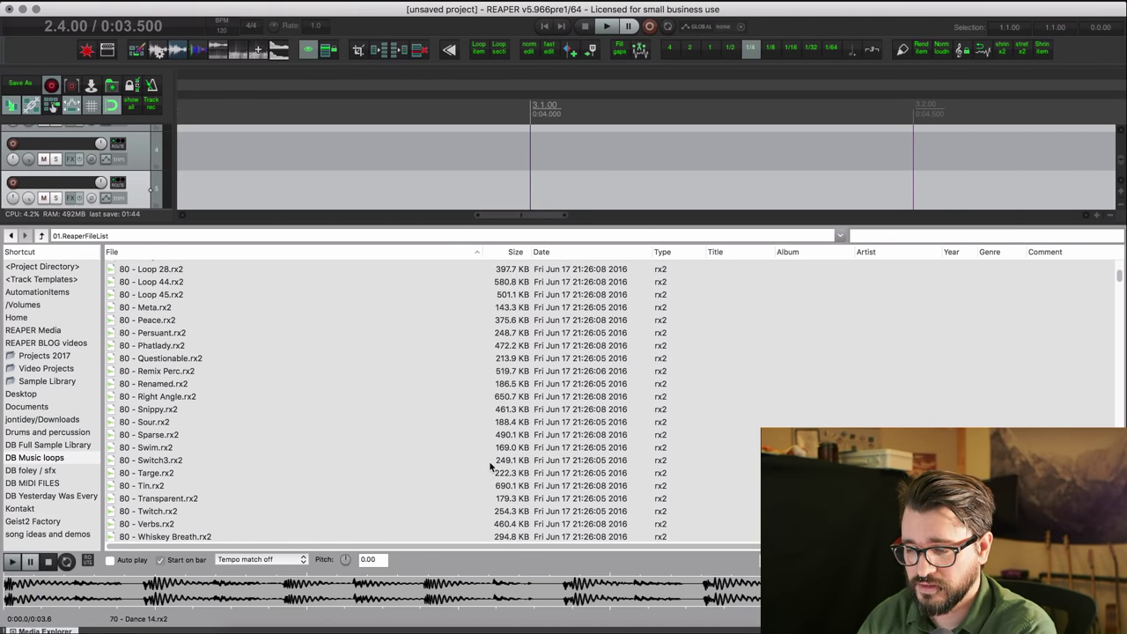
{"action": "left_click", "coordinate": [227, 424], "text": "shift"}
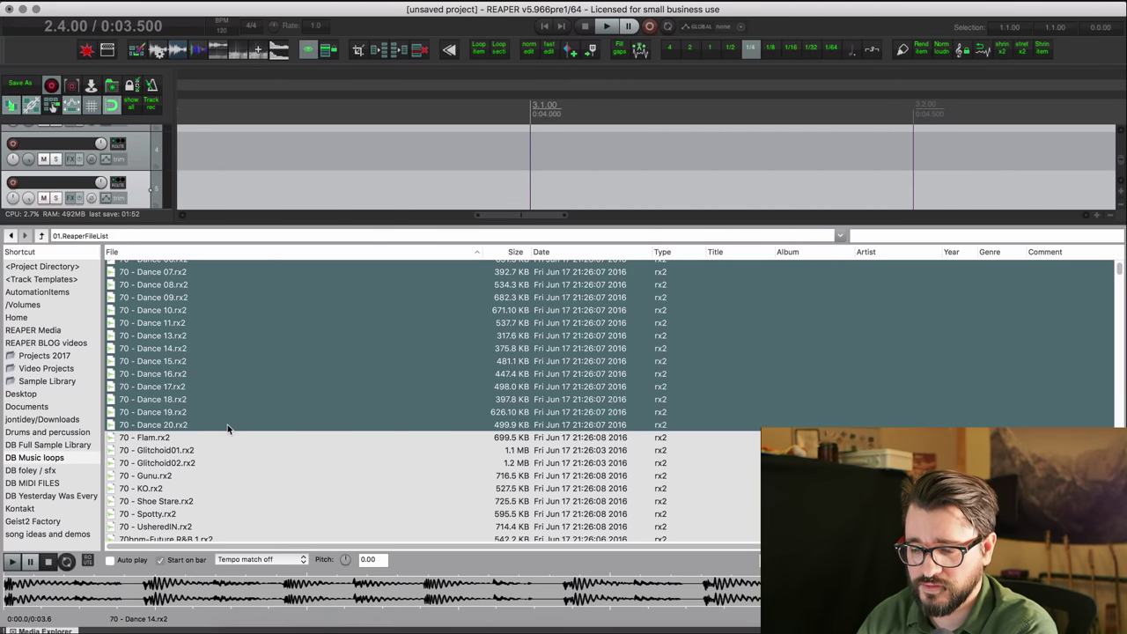
{"action": "scroll", "coordinate": [743, 300], "scroll_direction": "right", "scroll_amount": 5}
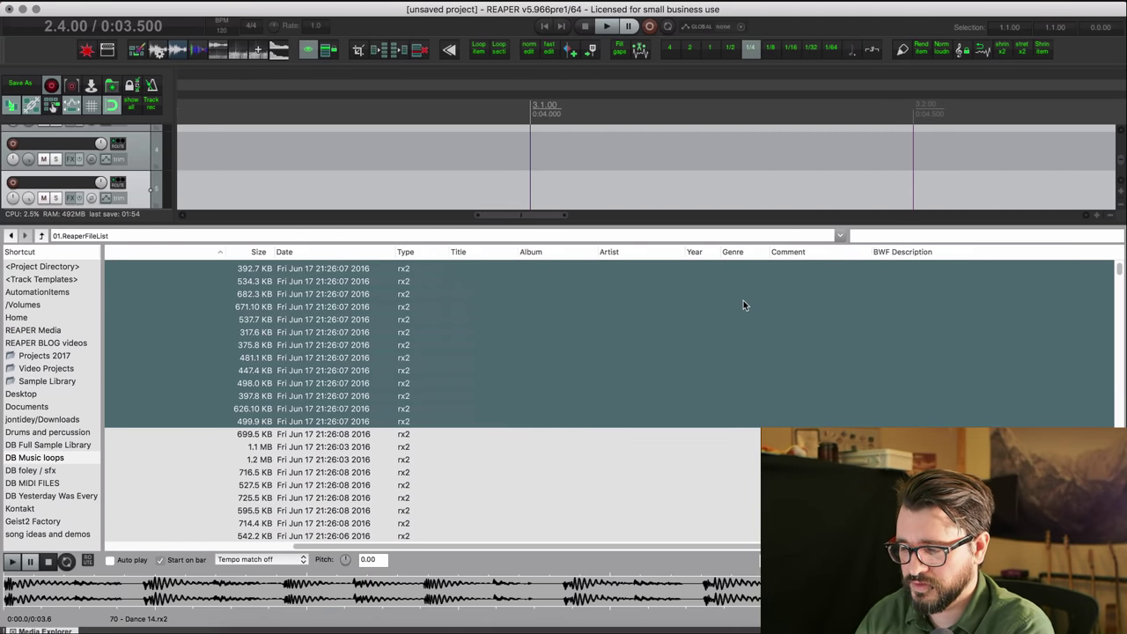
{"action": "scroll", "coordinate": [744, 303], "scroll_direction": "down", "scroll_amount": 1}
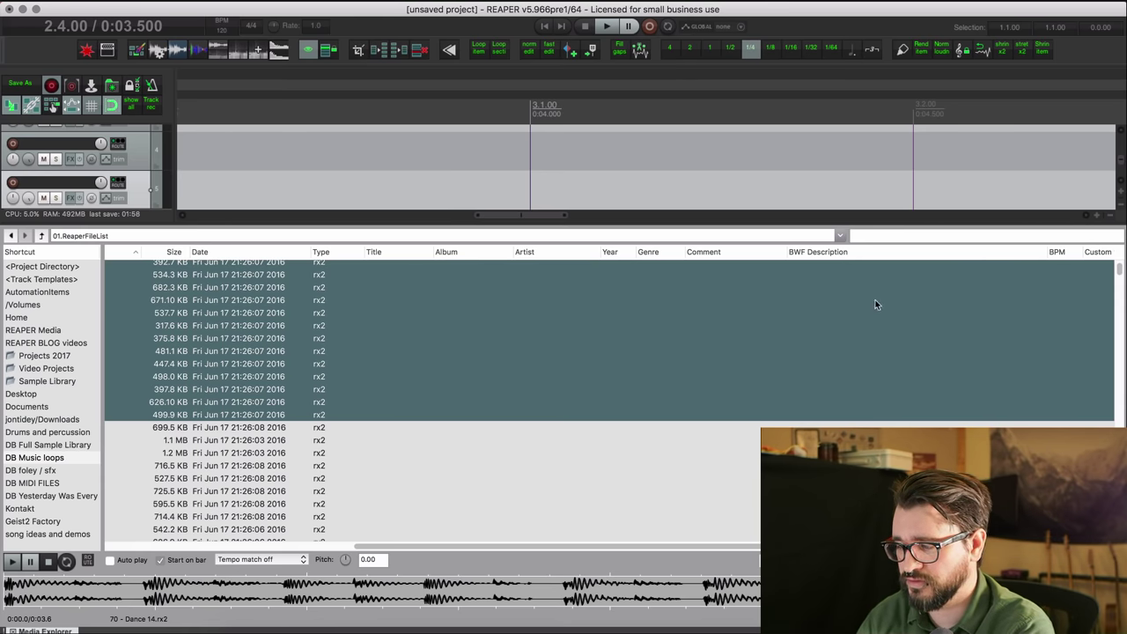
{"action": "scroll", "coordinate": [910, 322], "scroll_direction": "right", "scroll_amount": 2}
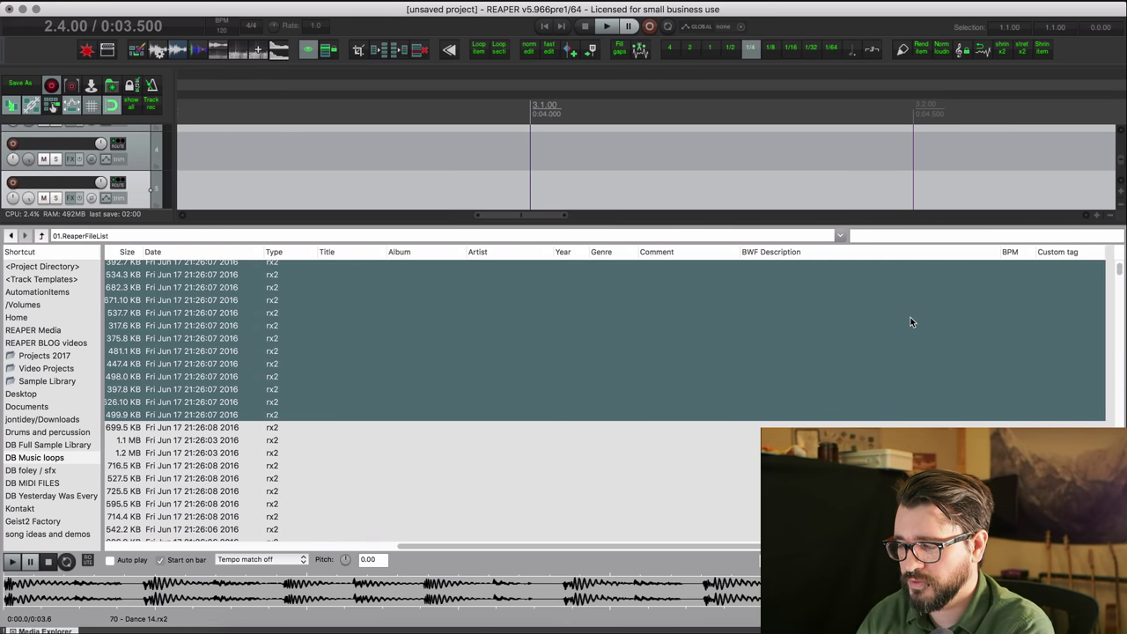
{"action": "right_click", "coordinate": [1075, 292]}
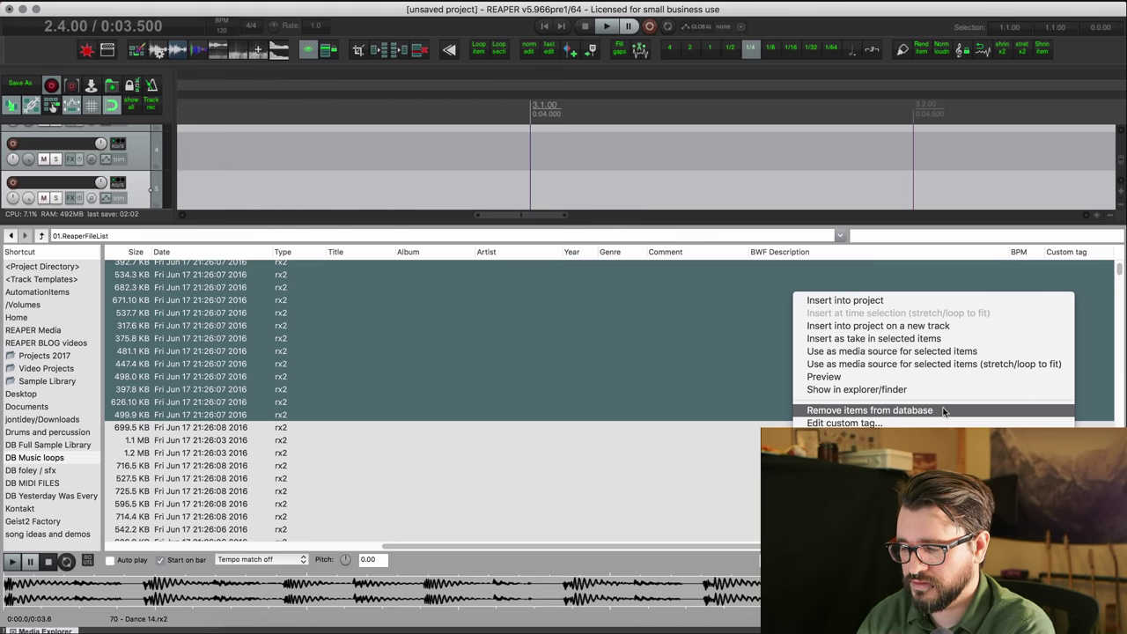
{"action": "key", "text": "F2"}
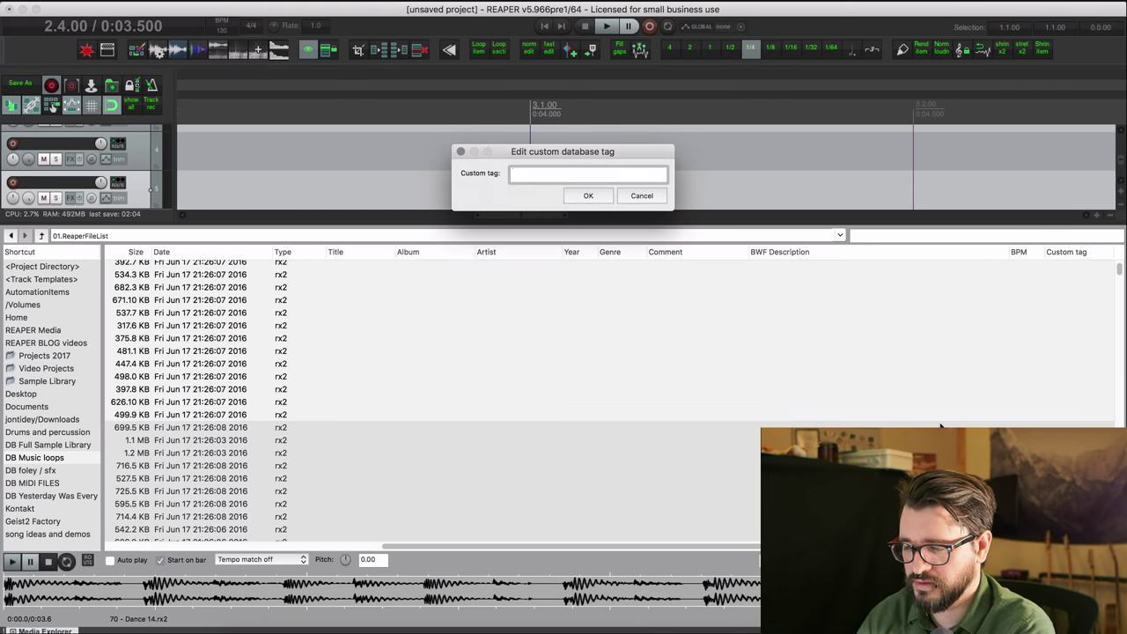
{"action": "type", "text": "Drum"}
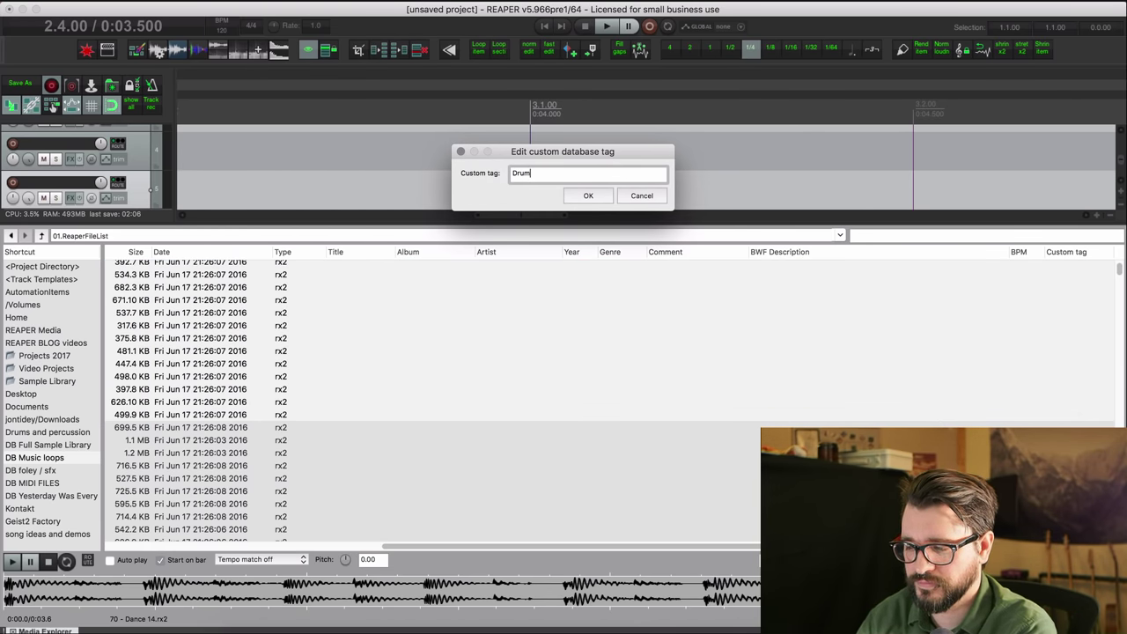
{"action": "left_click", "coordinate": [589, 195]}
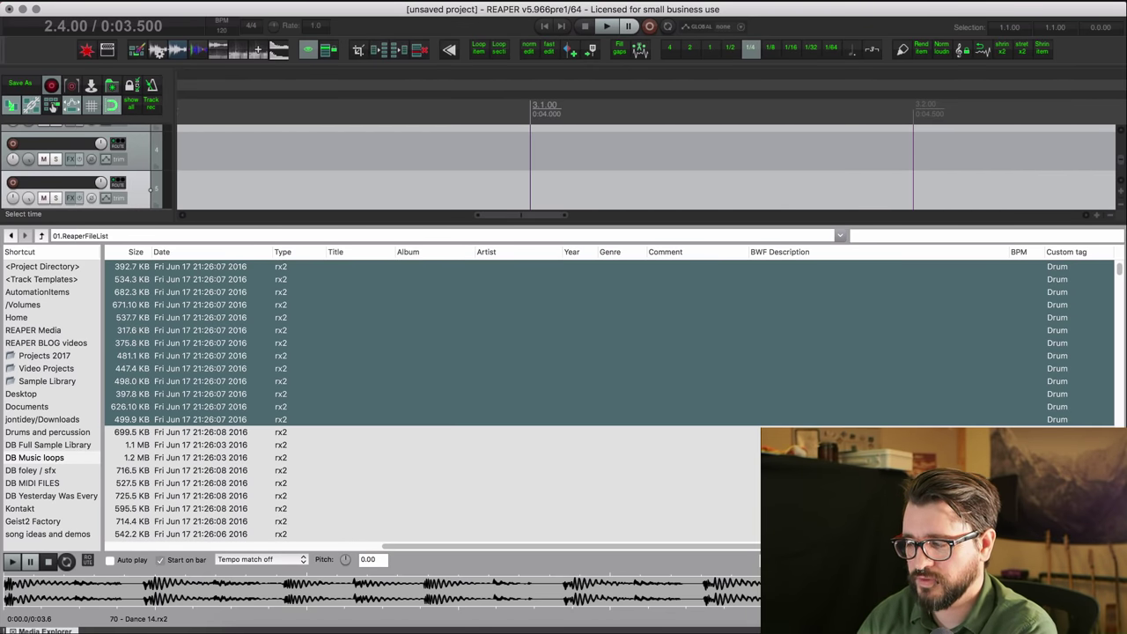
- Search the database for "drum" and compare the matching files' names with their custom tags
{"action": "left_click", "coordinate": [895, 235]}
{"action": "type", "text": "drum"}
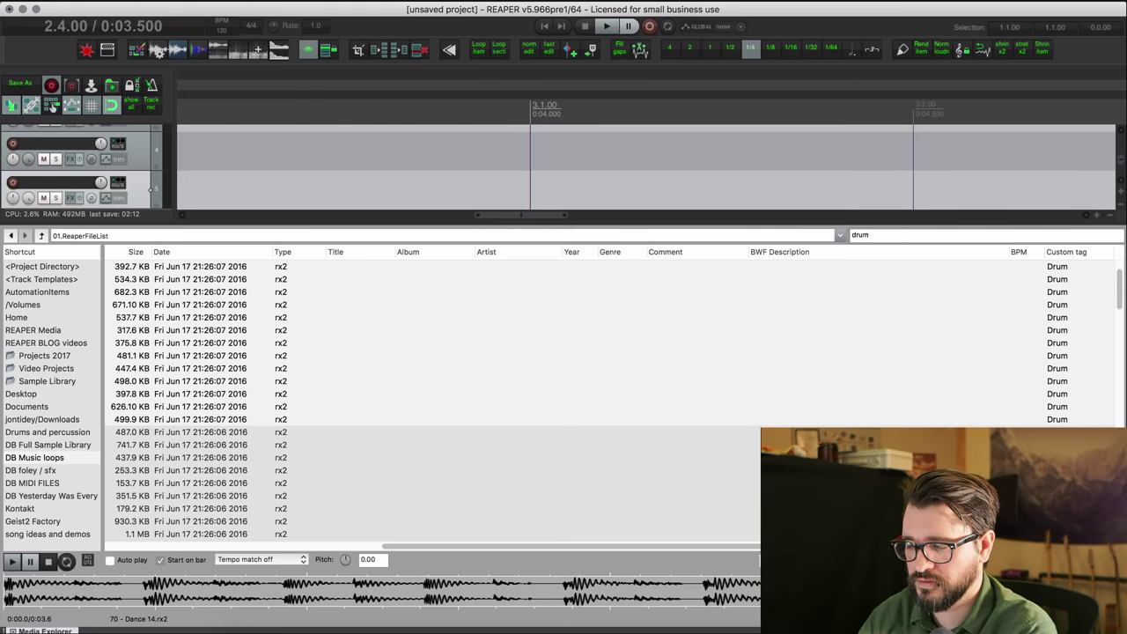
{"action": "scroll", "coordinate": [593, 385], "scroll_direction": "left", "scroll_amount": 10}
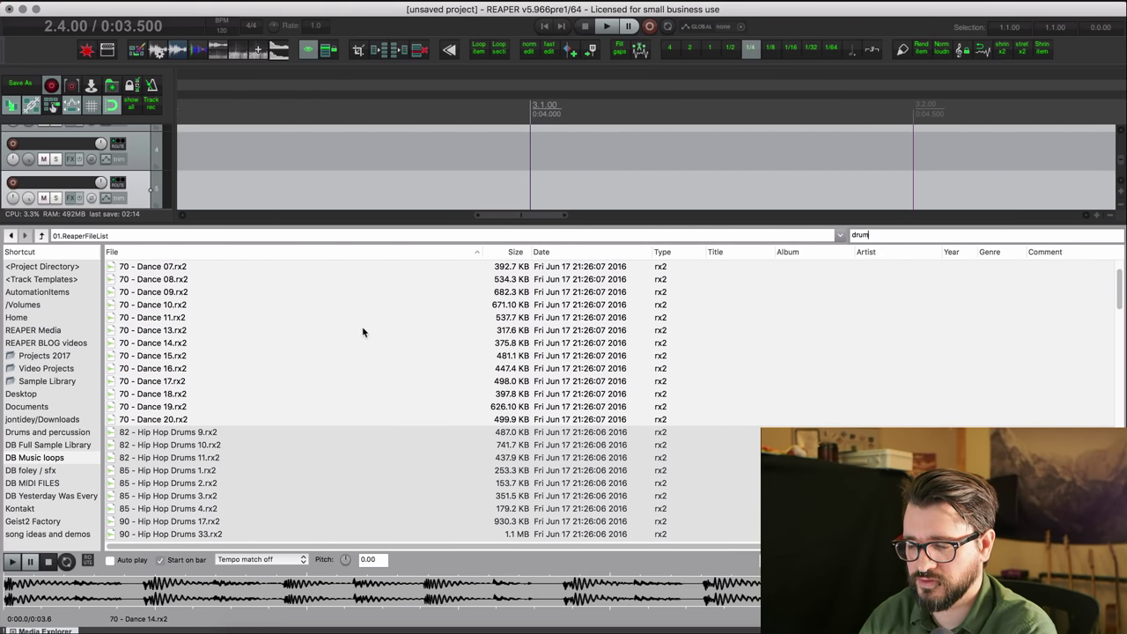
{"action": "scroll", "coordinate": [362, 328], "scroll_direction": "right", "scroll_amount": 10}
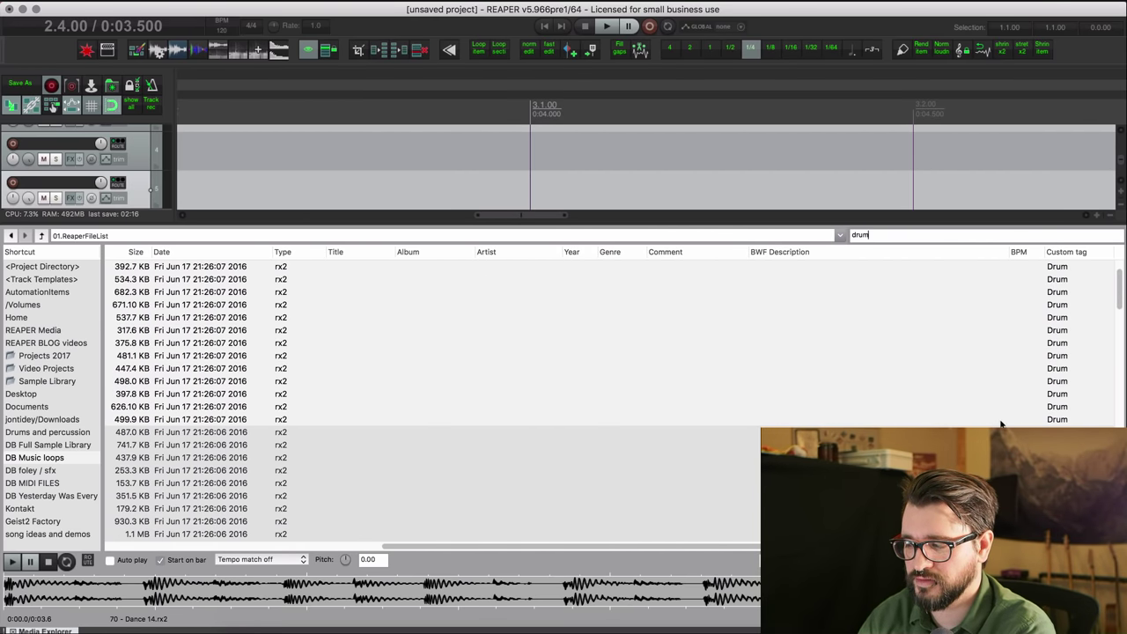
{"action": "scroll", "coordinate": [891, 403], "scroll_direction": "left", "scroll_amount": 10}
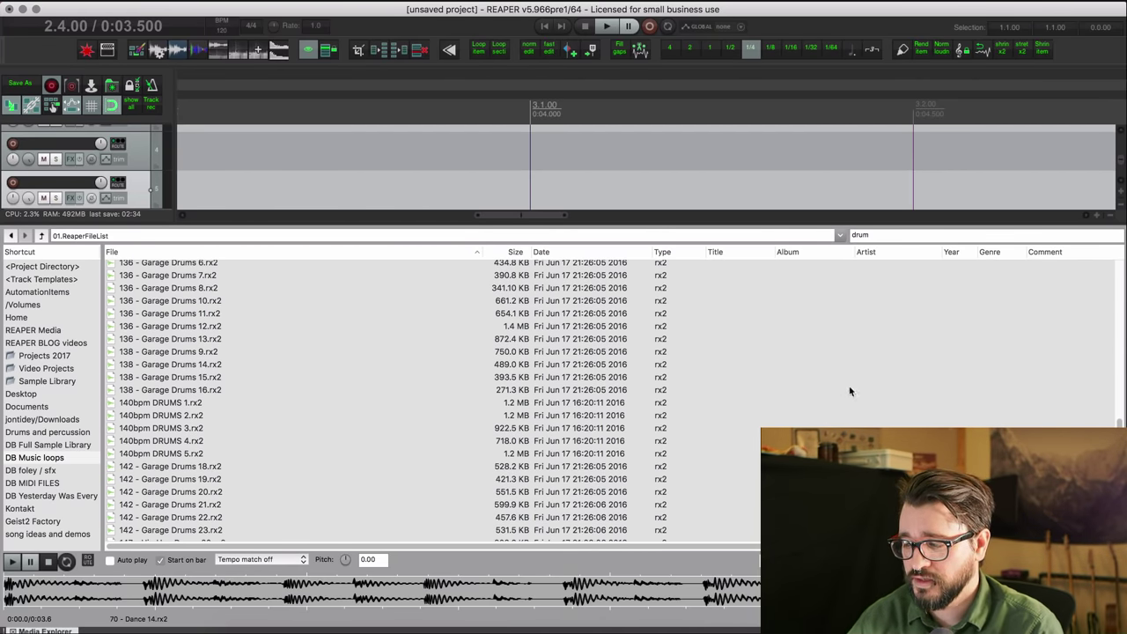
{"action": "scroll", "coordinate": [750, 455], "scroll_direction": "up", "scroll_amount": 5}
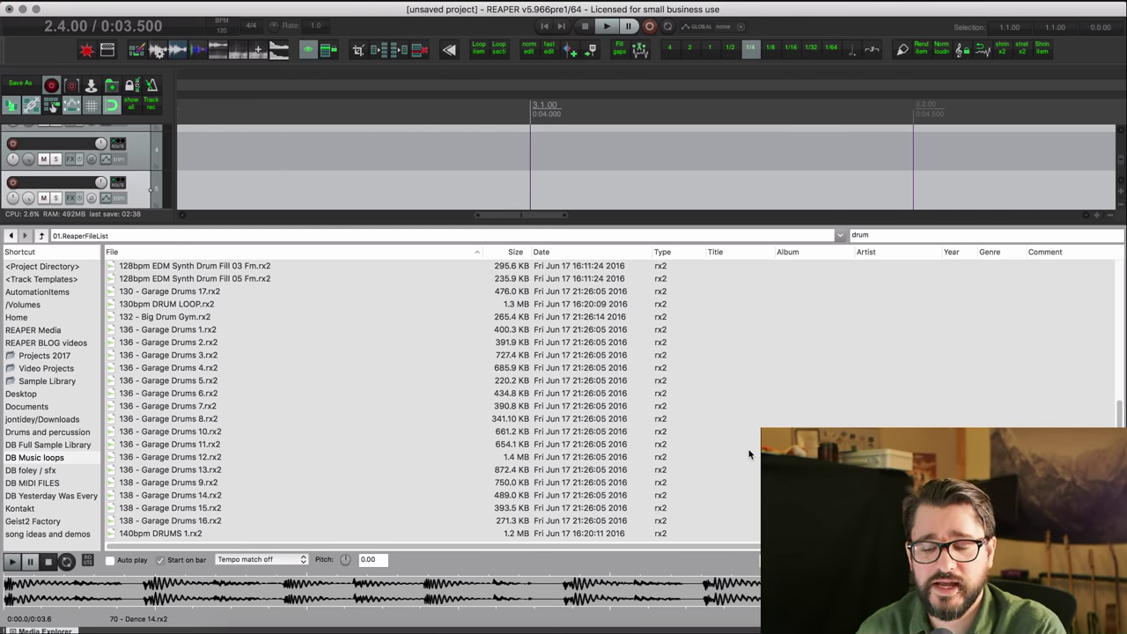
- Change the custom tag of the loops 70 - Dance 01.rx2 through 70 - Dance 20.rx2 to "Drum EDM"
{"action": "scroll", "coordinate": [750, 456], "scroll_direction": "up", "scroll_amount": 3}
{"action": "scroll", "coordinate": [757, 396], "scroll_direction": "right", "scroll_amount": 5}
{"action": "right_click", "coordinate": [775, 357]}
{"action": "left_click", "coordinate": [1013, 304]}
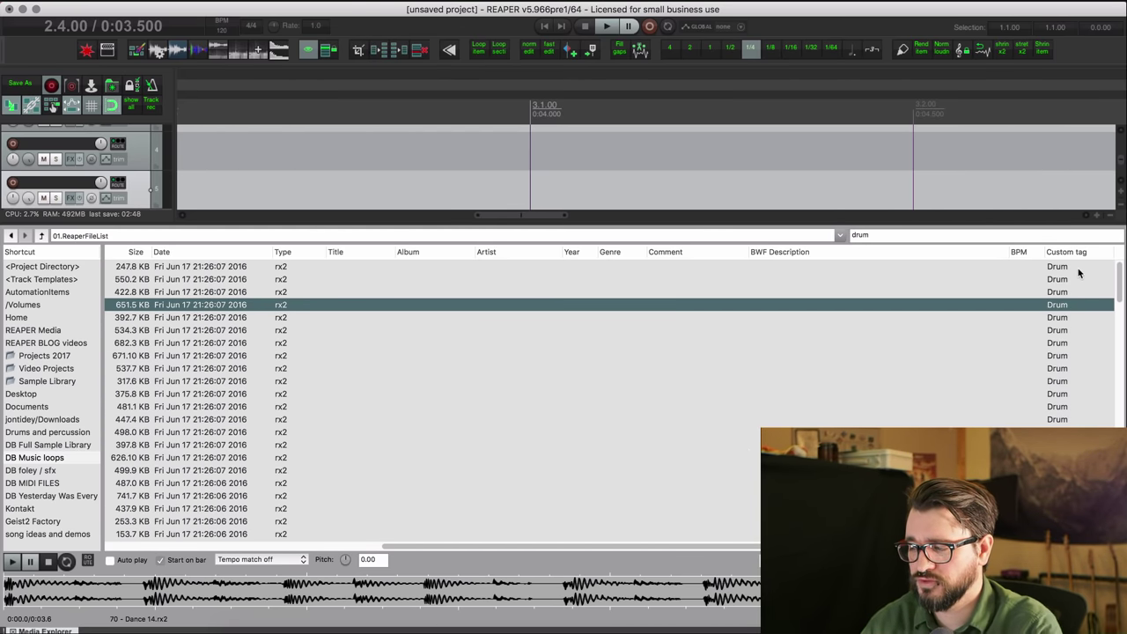
{"action": "left_click", "coordinate": [1079, 267]}
{"action": "left_click", "coordinate": [1057, 471], "text": "shift"}
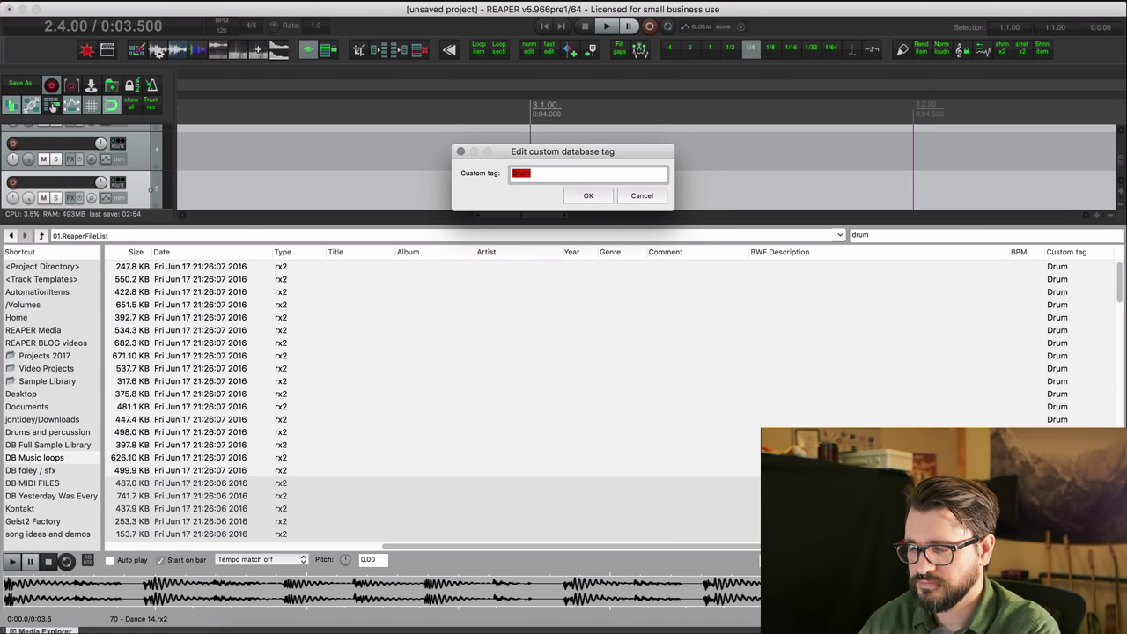
{"action": "key", "text": "Right"}
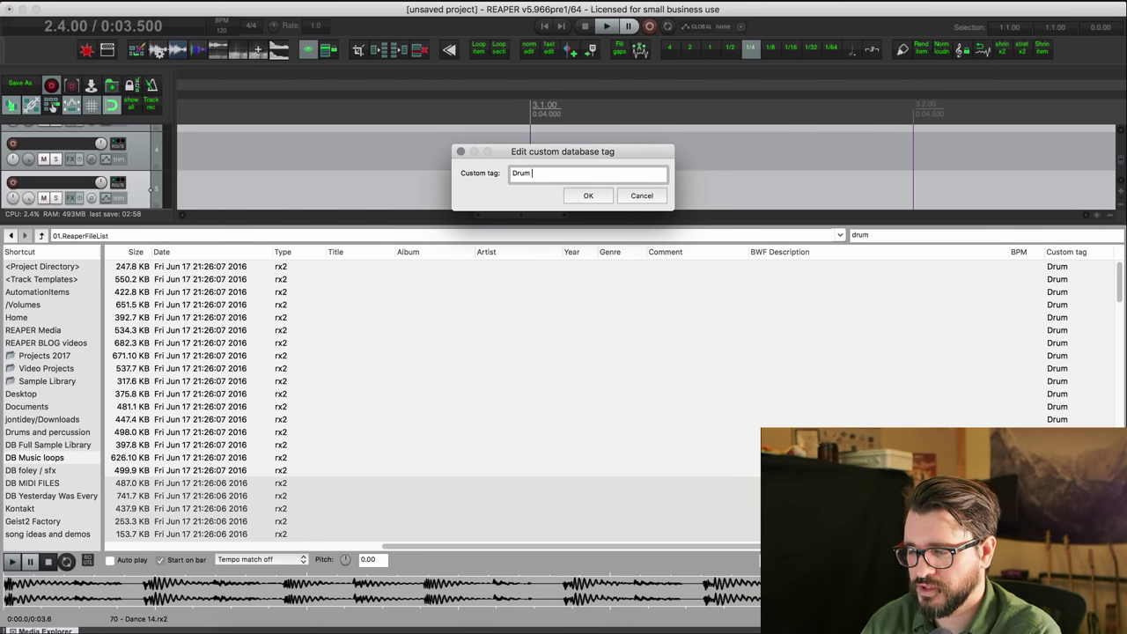
{"action": "type", "text": "EDM"}
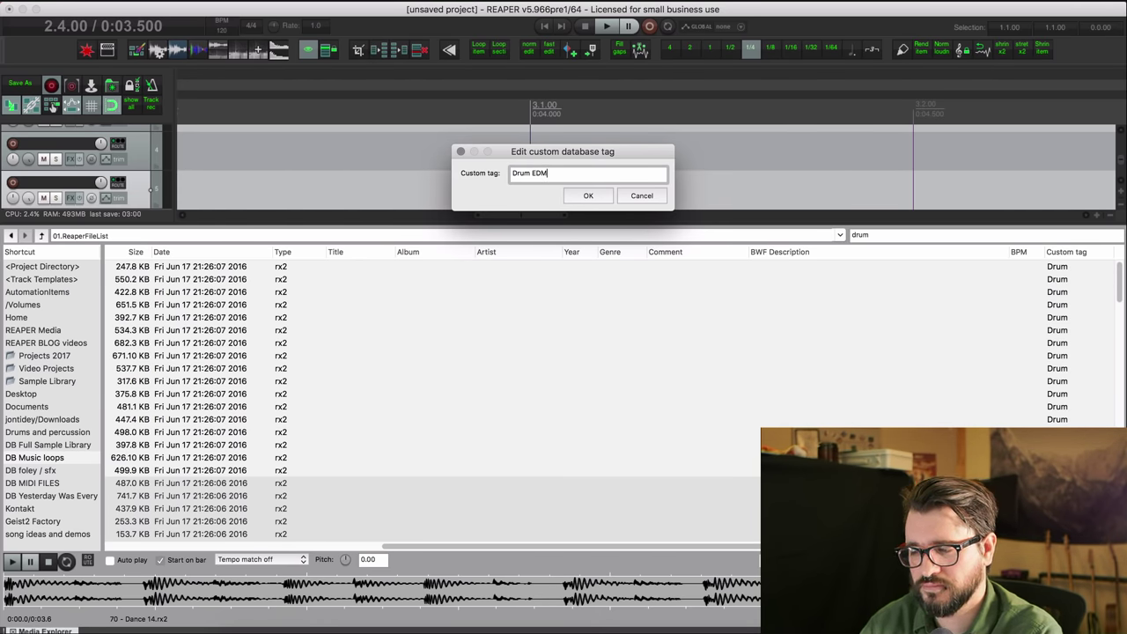
{"action": "key", "text": "Return"}
- Search the database for "edm" and check the matching files' names and custom tags
{"action": "double_click", "coordinate": [859, 234]}
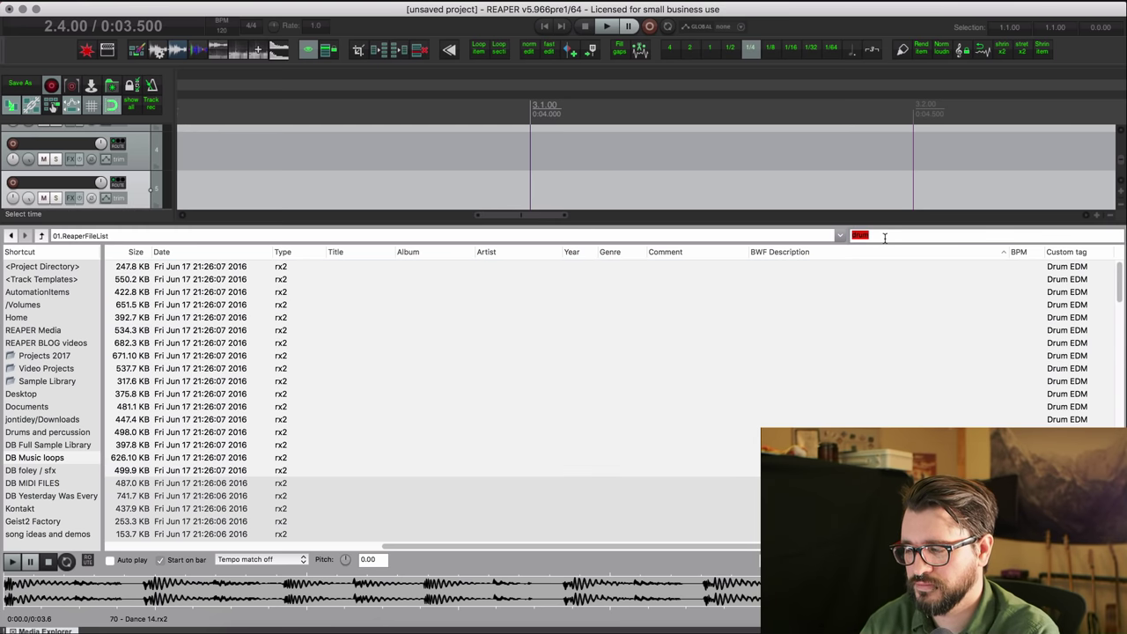
{"action": "type", "text": "edm"}
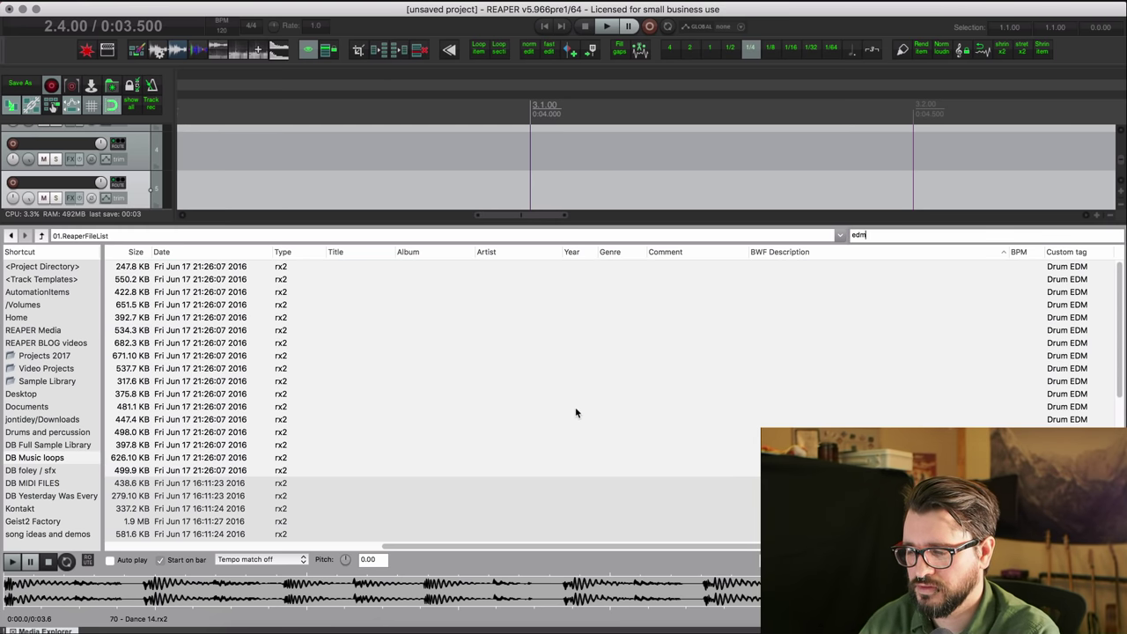
{"action": "scroll", "coordinate": [577, 411], "scroll_direction": "left", "scroll_amount": 10}
{"action": "left_click", "coordinate": [185, 517]}
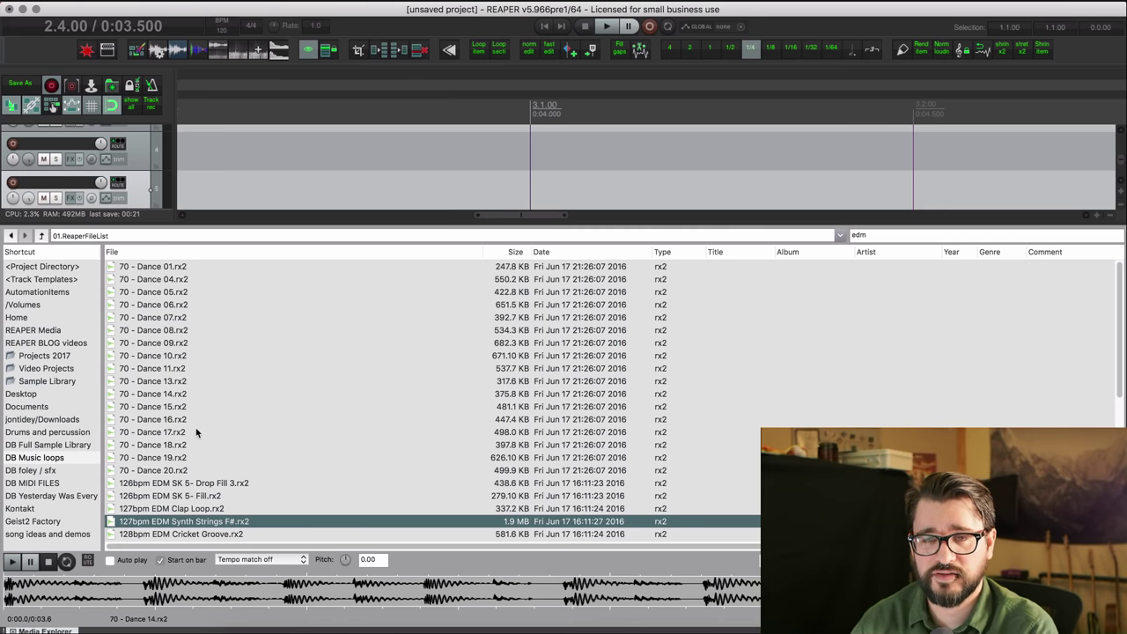
{"action": "left_click", "coordinate": [251, 383]}
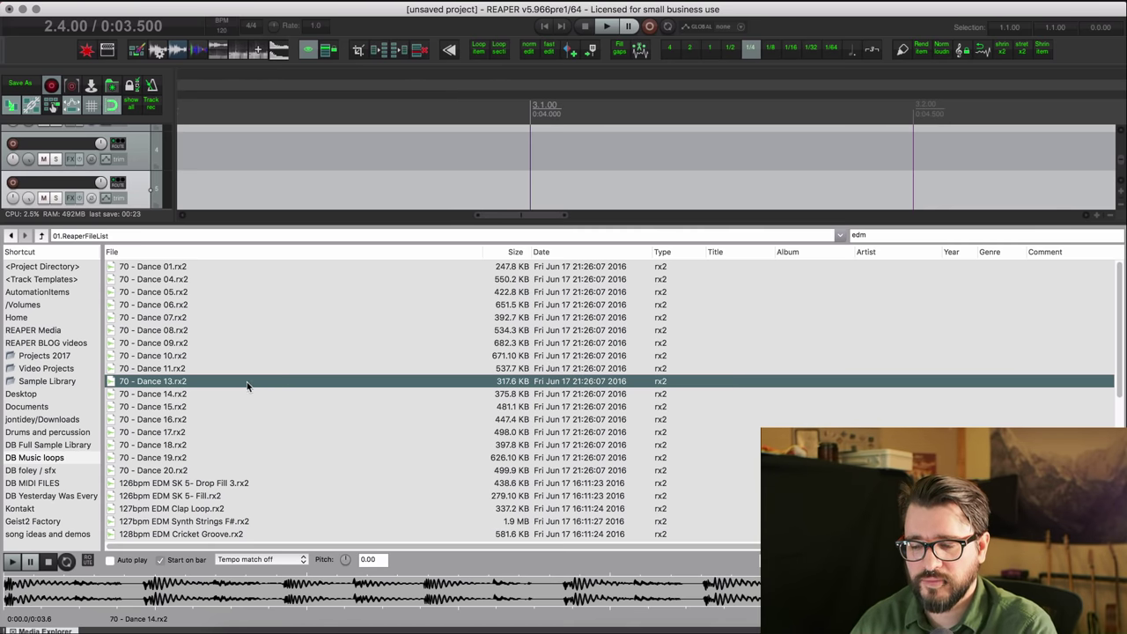
{"action": "scroll", "coordinate": [319, 348], "scroll_direction": "right", "scroll_amount": 10}
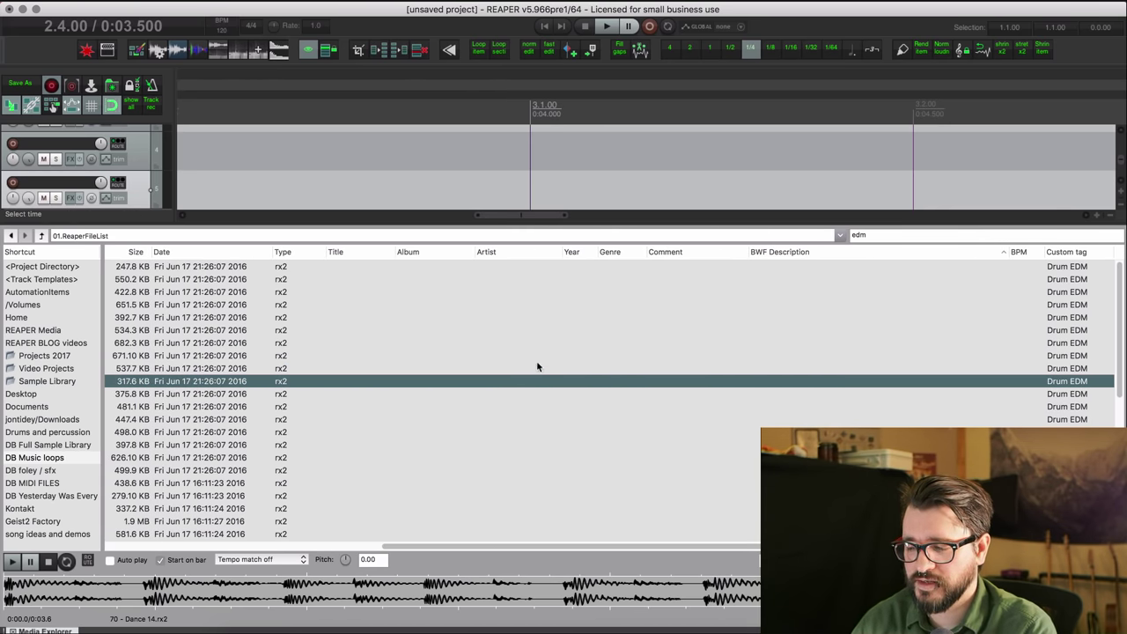
- Show the Sample Library folder, switch to BWF MetaEdit to look at the metadata editor, and close its window
{"action": "left_click", "coordinate": [50, 384]}
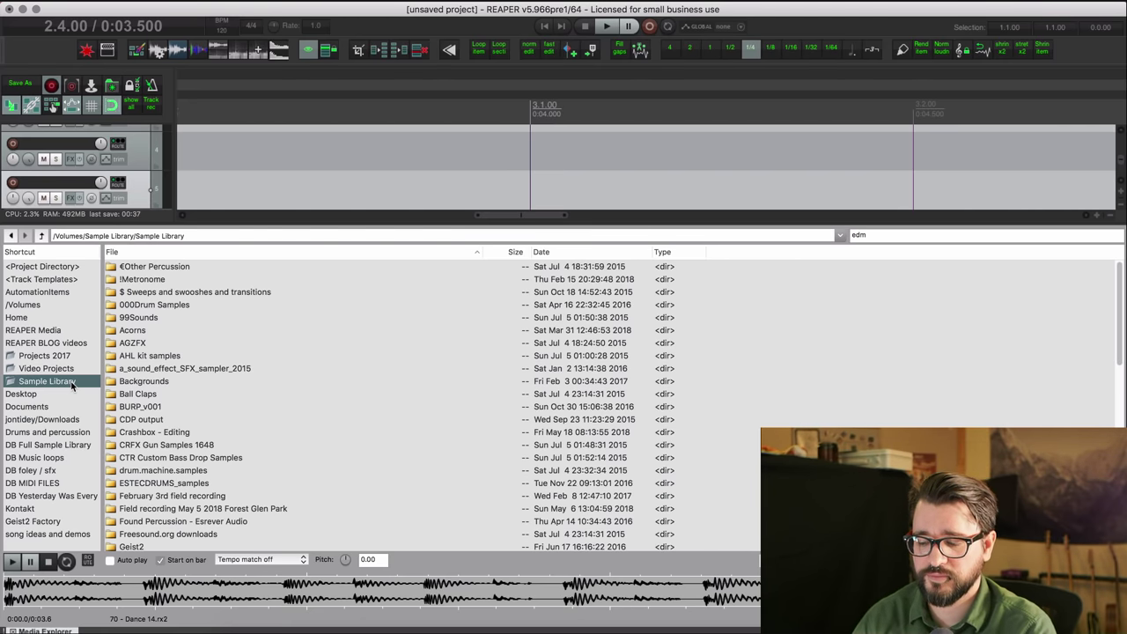
{"action": "key", "text": "super+space"}
{"action": "key", "text": "Escape"}
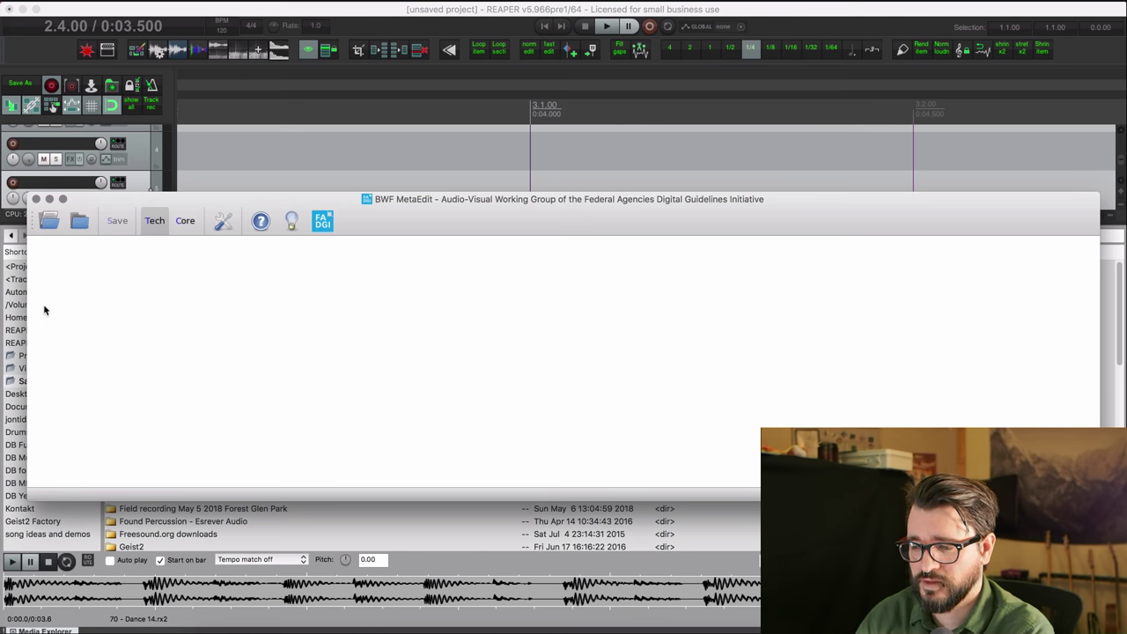
{"action": "left_click_drag", "start_coordinate": [28, 202], "coordinate": [196, 199]}
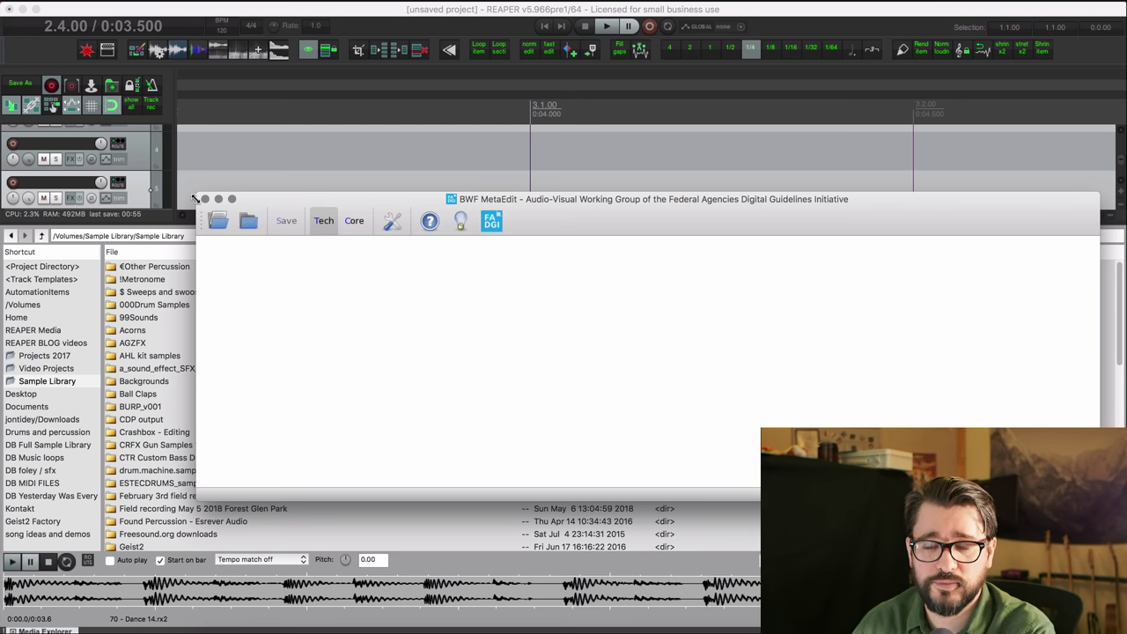
{"action": "left_click", "coordinate": [205, 200]}
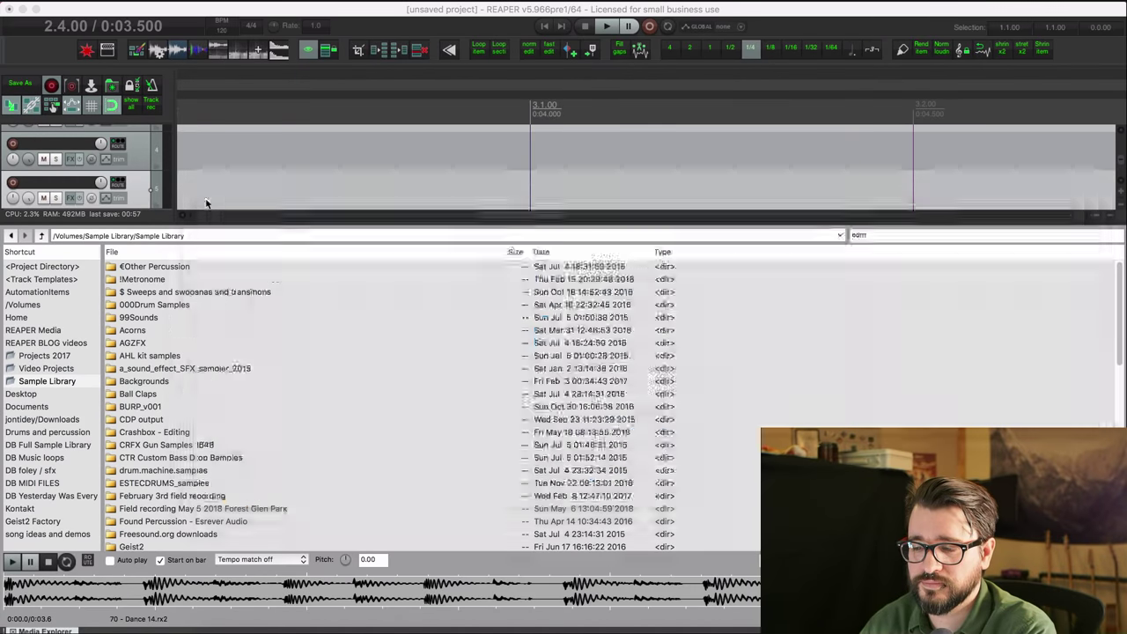
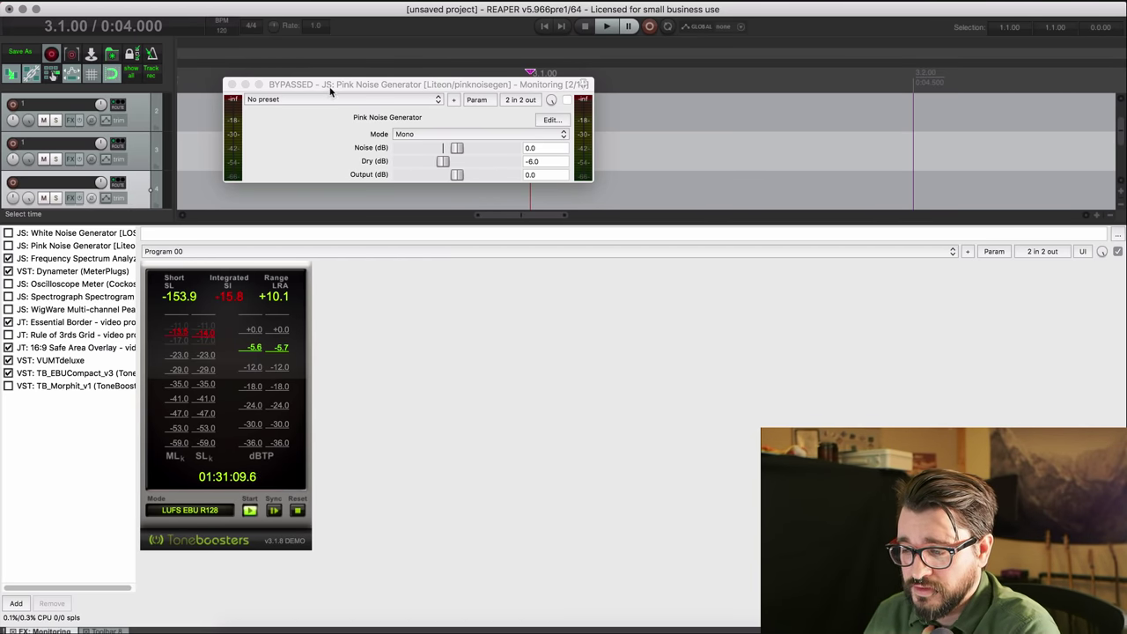
- Close the Pink Noise Generator, float the VUMTdeluxe monitoring meter, reduce its size and park it along the screen's upper edge
{"action": "key", "text": "Escape"}
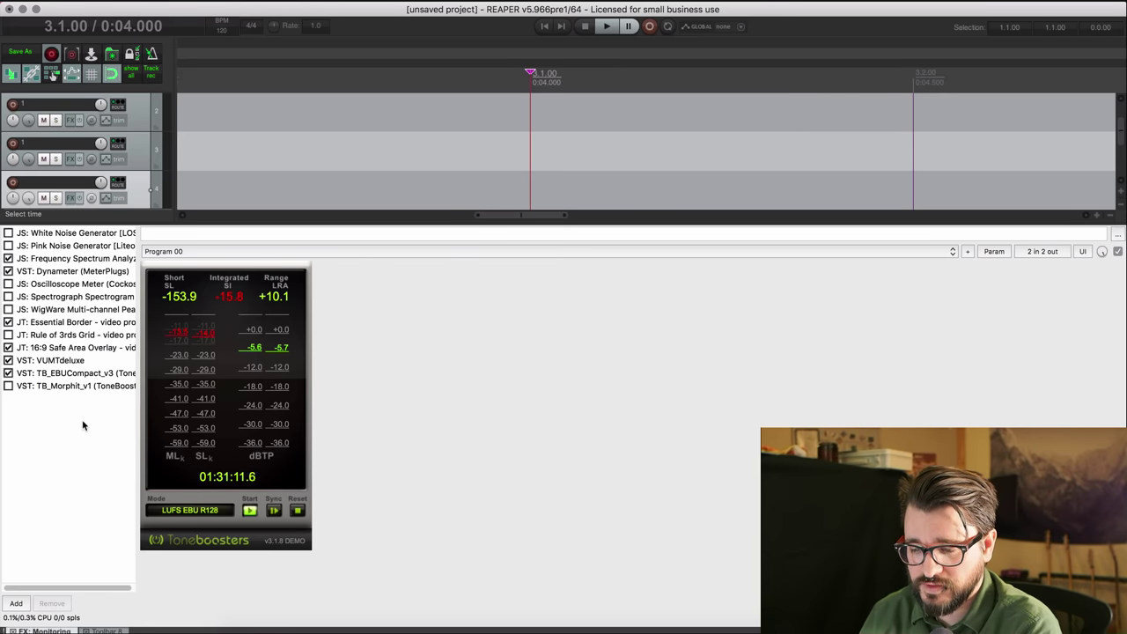
{"action": "double_click", "coordinate": [70, 360]}
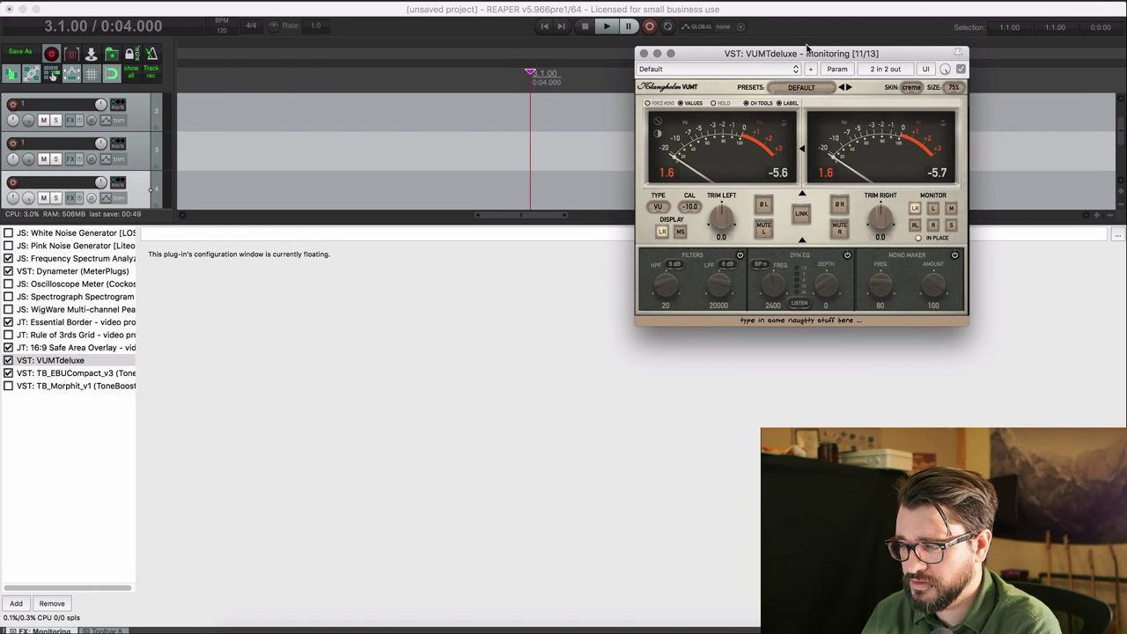
{"action": "left_click", "coordinate": [953, 88]}
{"action": "left_click", "coordinate": [959, 102]}
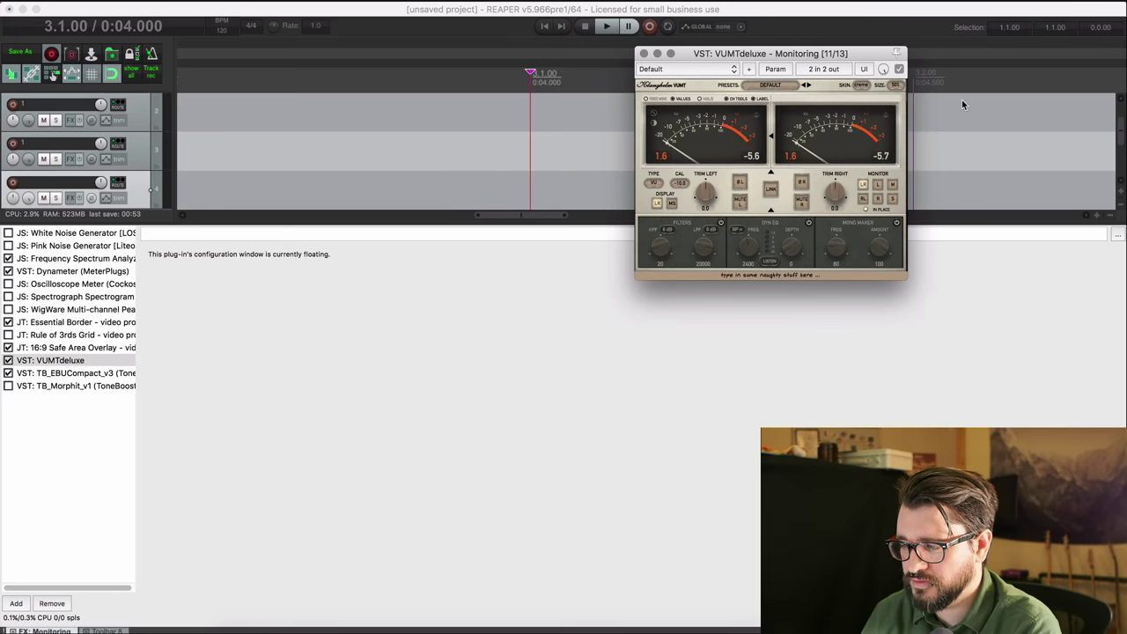
{"action": "left_click_drag", "start_coordinate": [786, 55], "coordinate": [839, 11]}
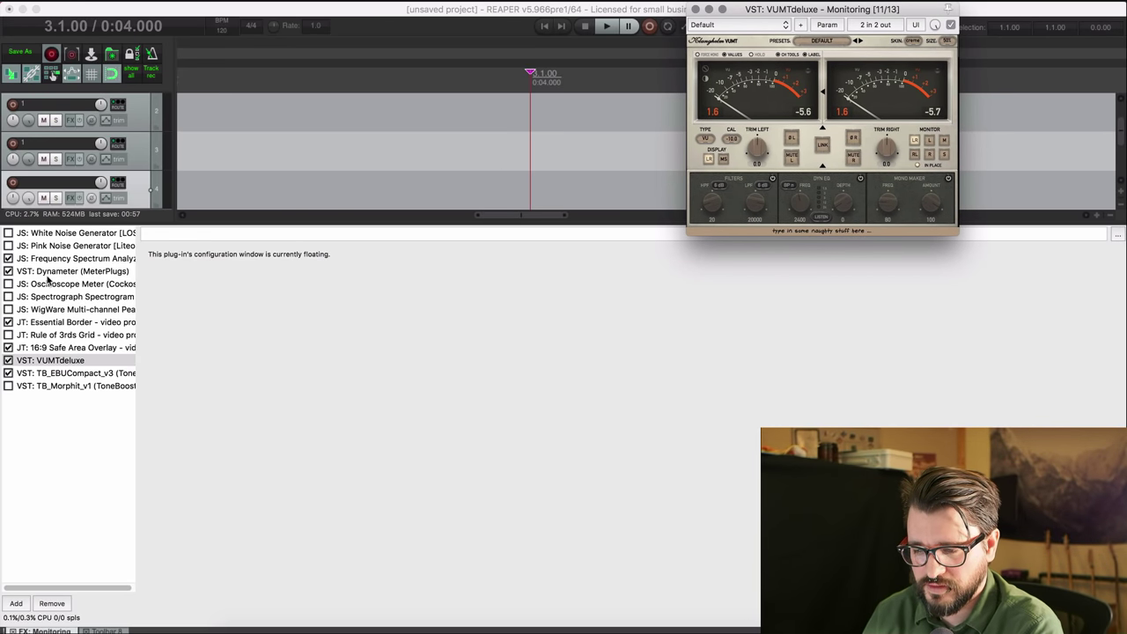
- Float the Dynameter monitoring plugin in the screen's upper corner and line up VUMTdeluxe directly beside it
{"action": "left_click", "coordinate": [51, 273]}
{"action": "left_click", "coordinate": [846, 12]}
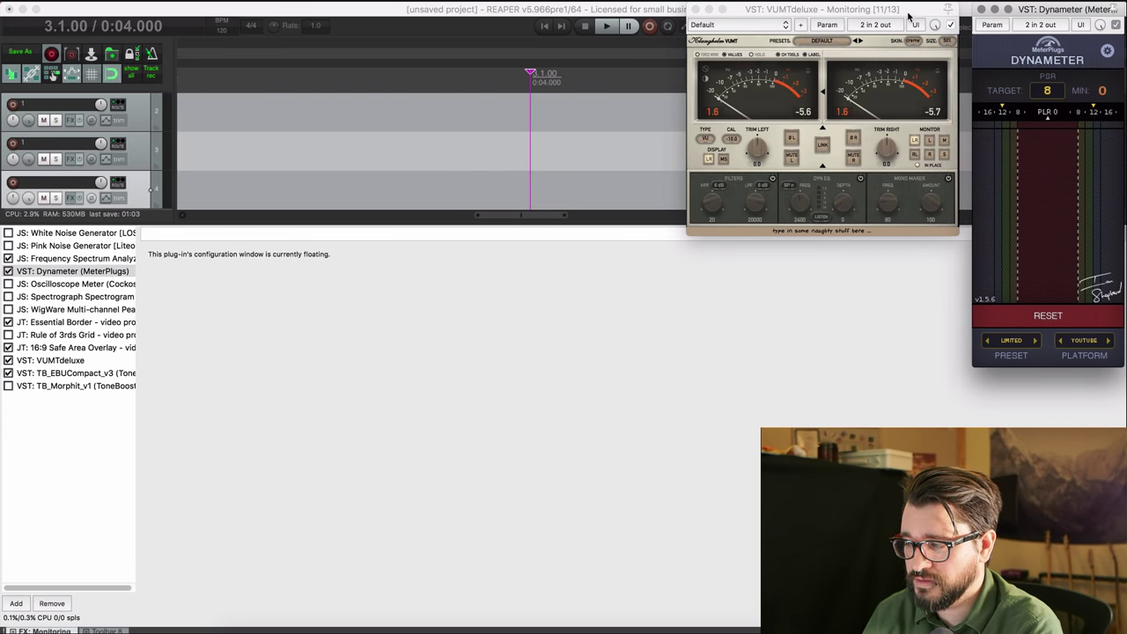
{"action": "left_click_drag", "start_coordinate": [910, 13], "coordinate": [923, 13]}
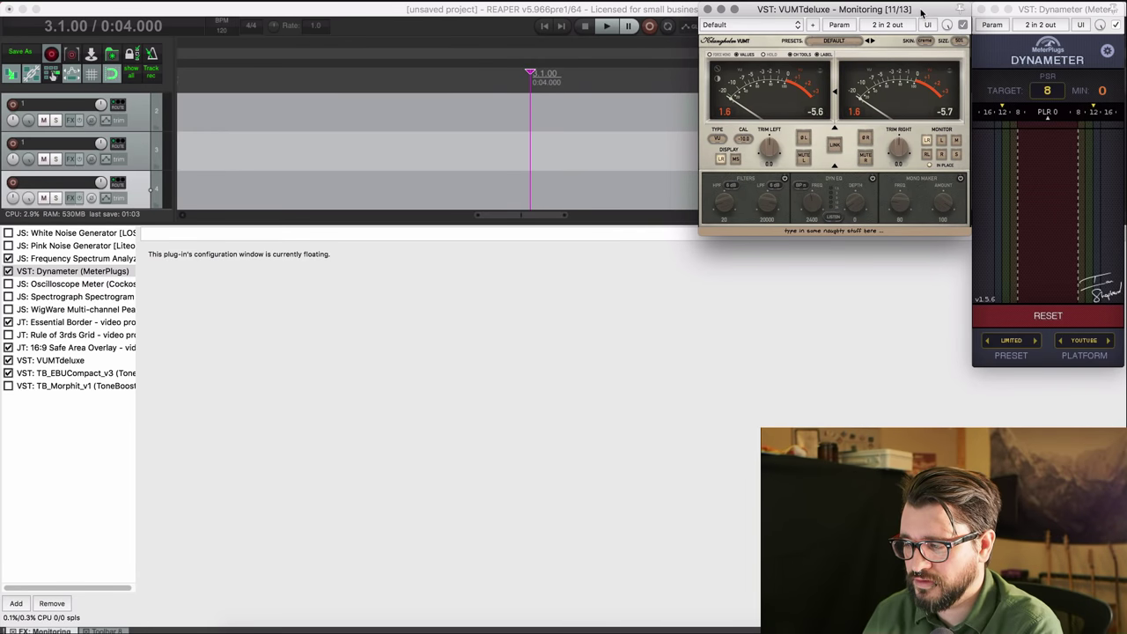
- Float the Frequency Spectrum Analyzer Meter, shrink its window and place it below the other meters
{"action": "left_click", "coordinate": [64, 258]}
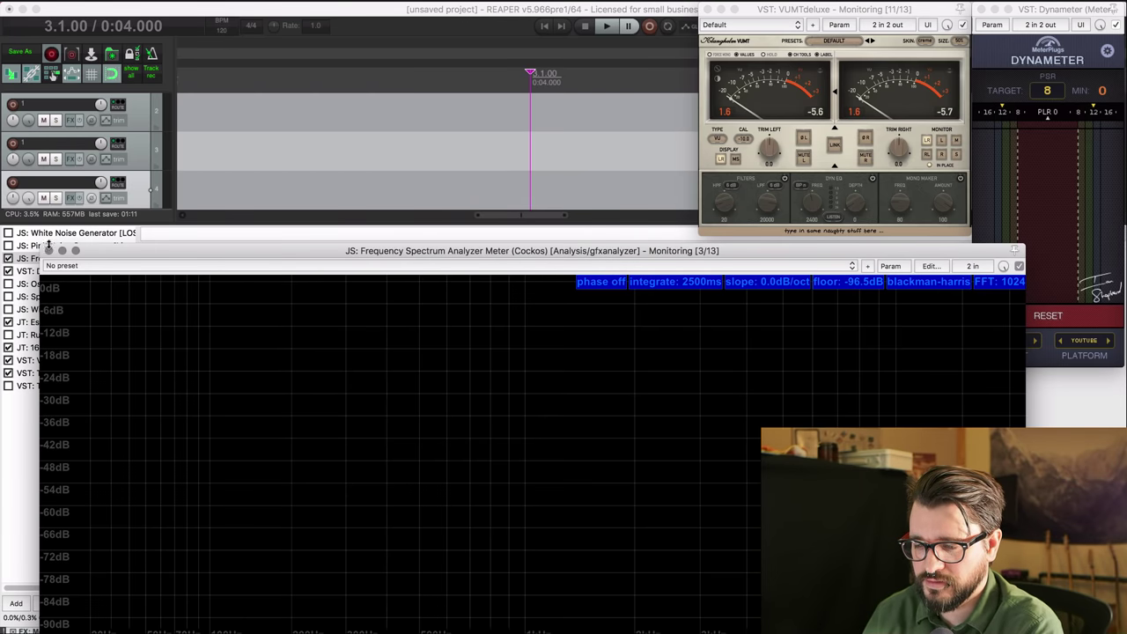
{"action": "left_click_drag", "start_coordinate": [39, 245], "coordinate": [377, 465]}
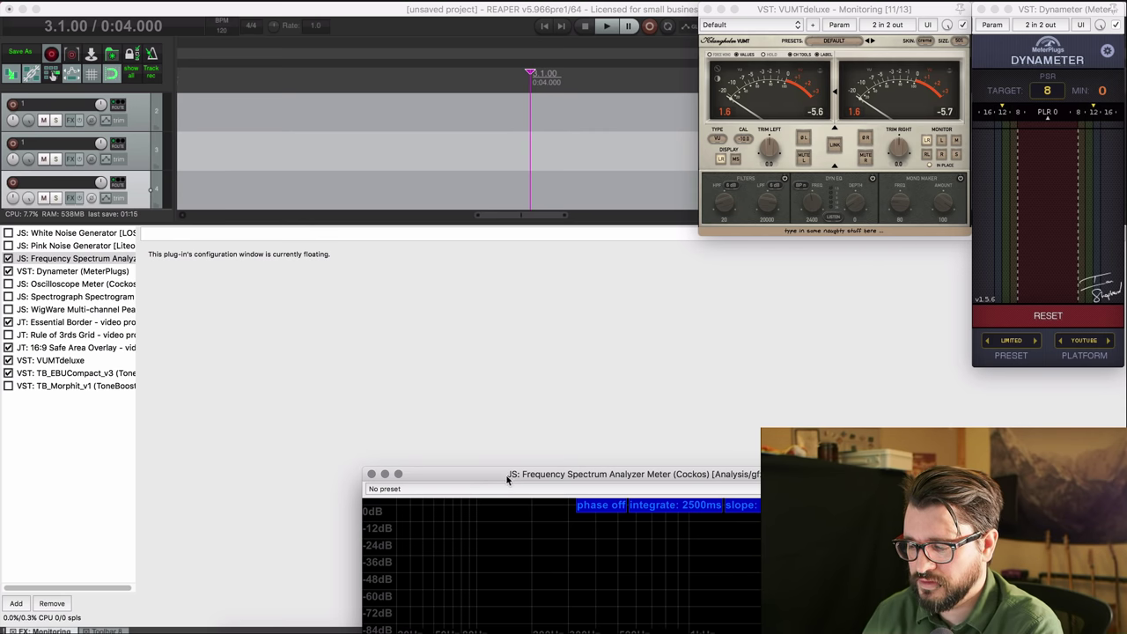
{"action": "left_click_drag", "start_coordinate": [507, 479], "coordinate": [612, 476]}
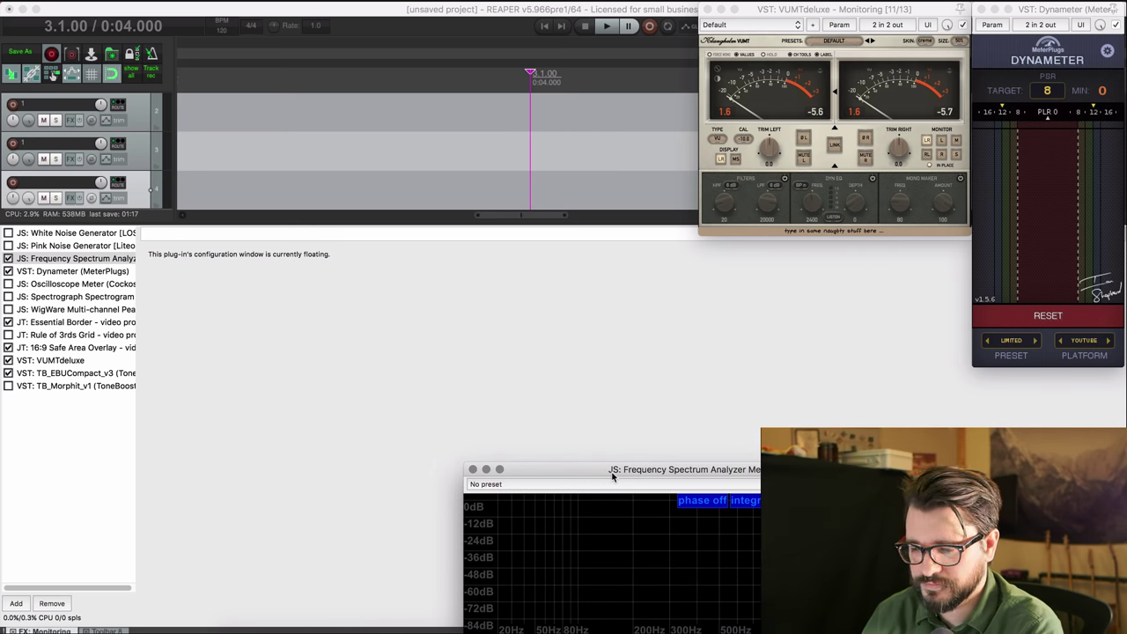
- Float the TB_EBUCompact_v3 loudness meter, and clear the docker of the Monitoring FX and toolbar windows
{"action": "left_click", "coordinate": [75, 373]}
{"action": "left_click", "coordinate": [231, 201]}
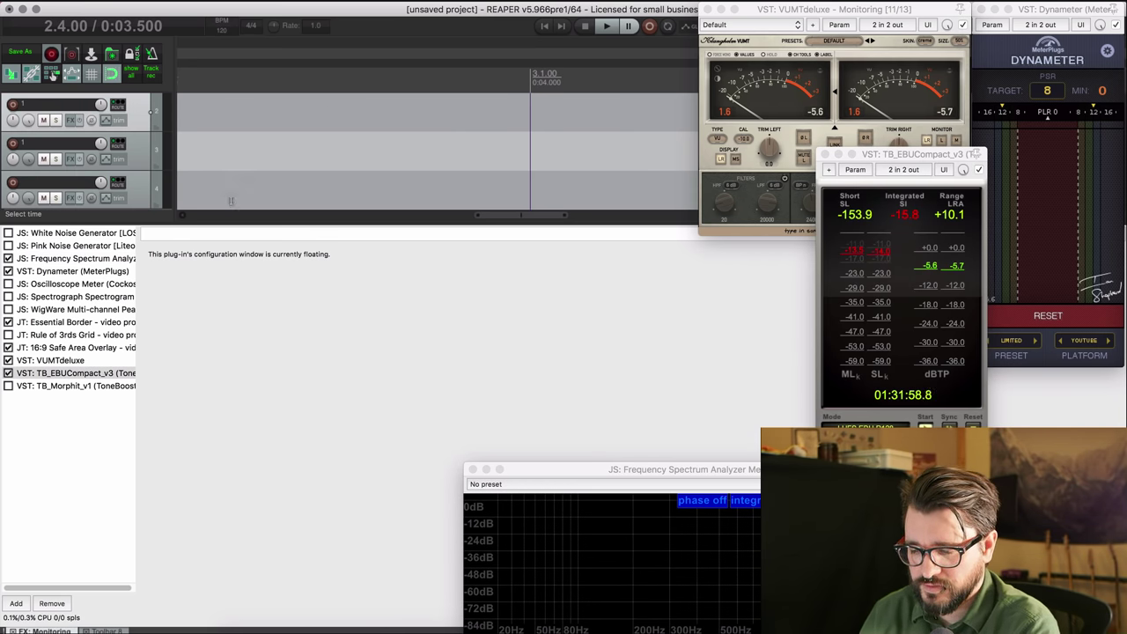
{"action": "left_click", "coordinate": [14, 629]}
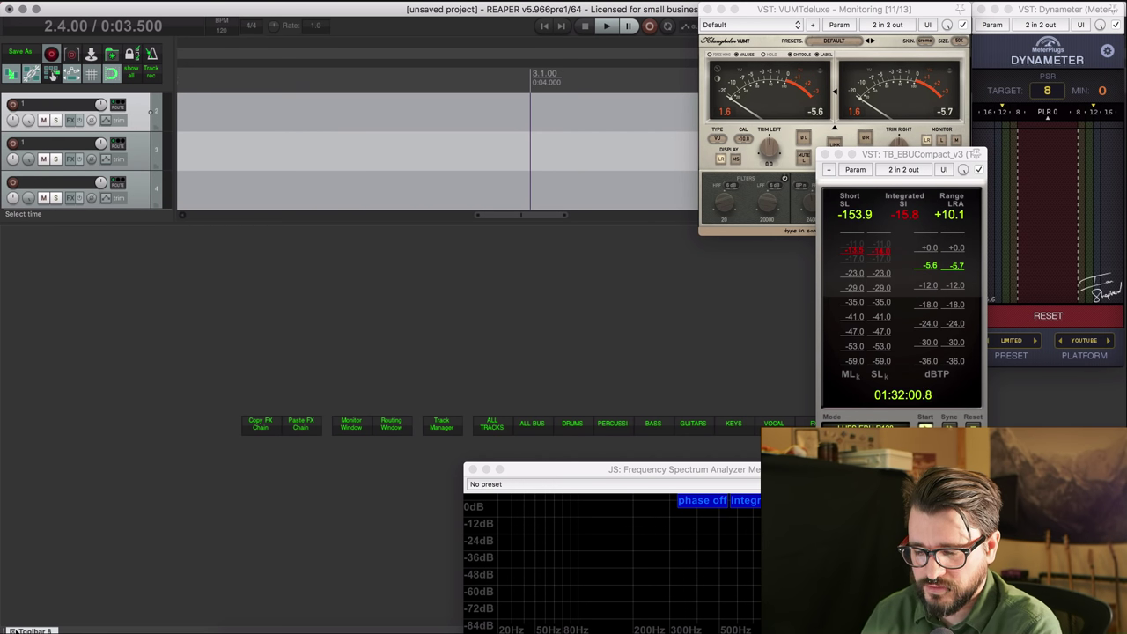
{"action": "left_click", "coordinate": [12, 630]}
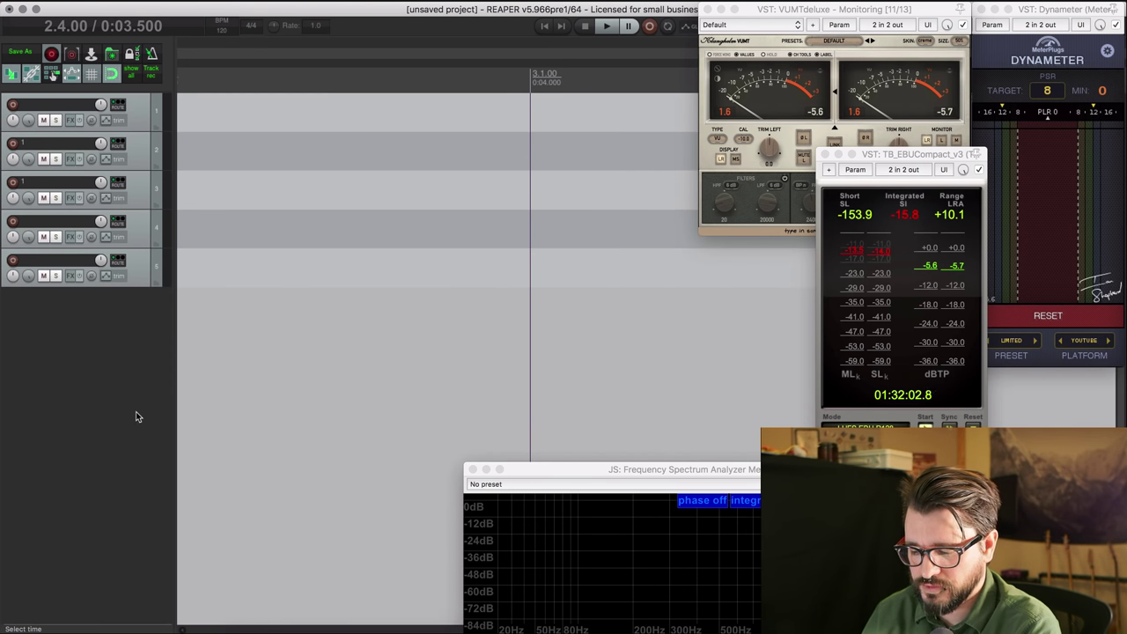
- Show the docked mixer at a reduced height so all five tracks fit above it, and hide its sends
{"action": "key", "text": "super+m"}
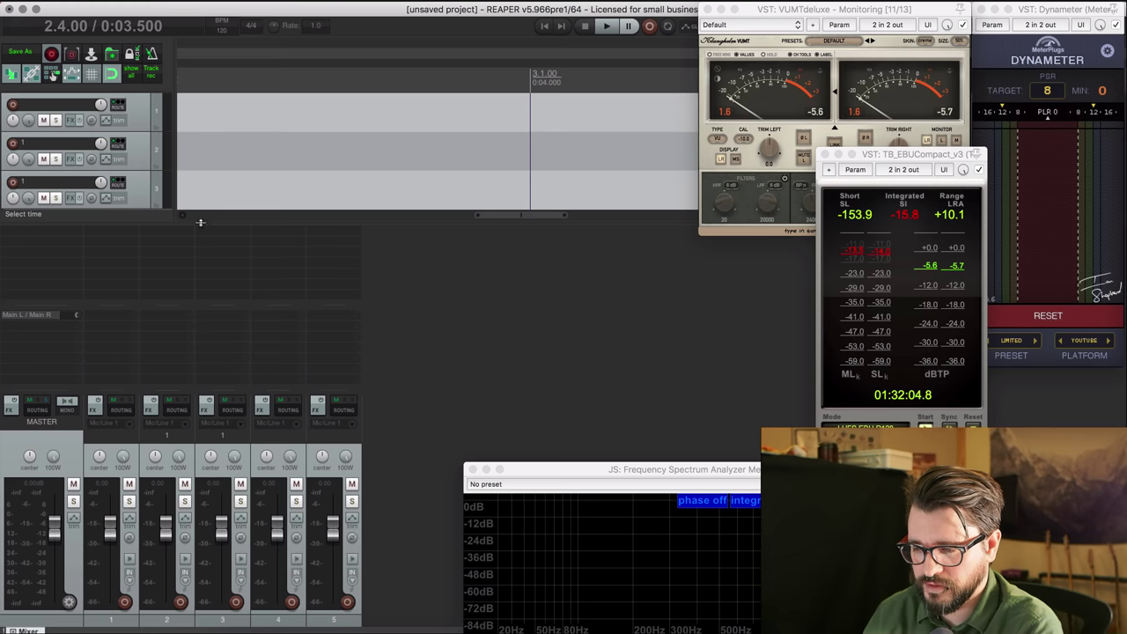
{"action": "left_click_drag", "start_coordinate": [201, 222], "coordinate": [194, 307]}
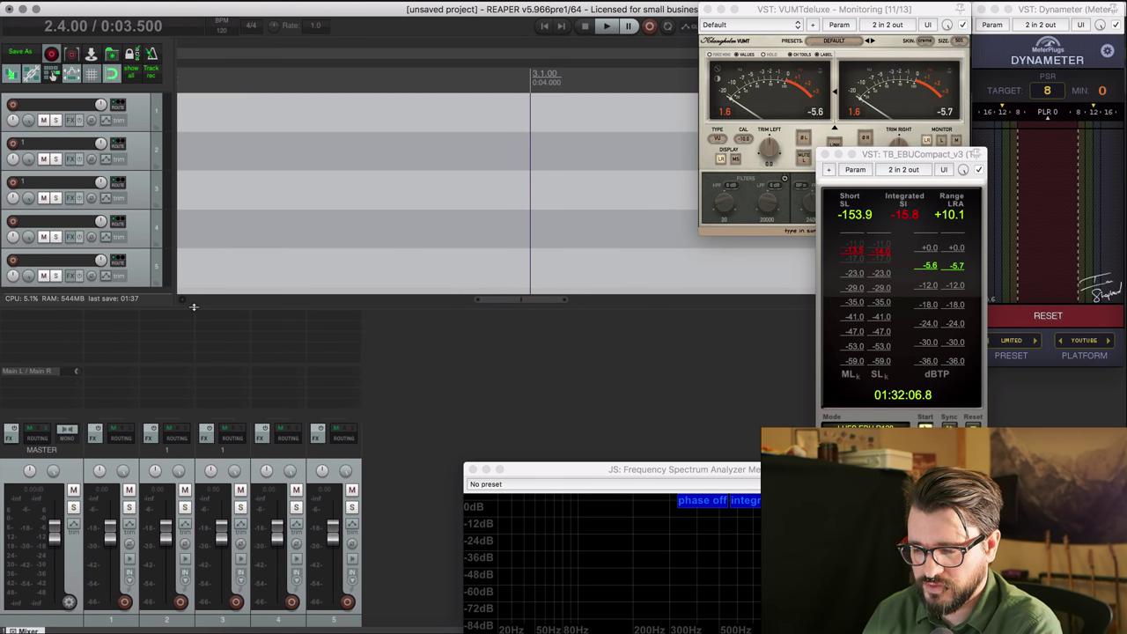
{"action": "right_click", "coordinate": [40, 456]}
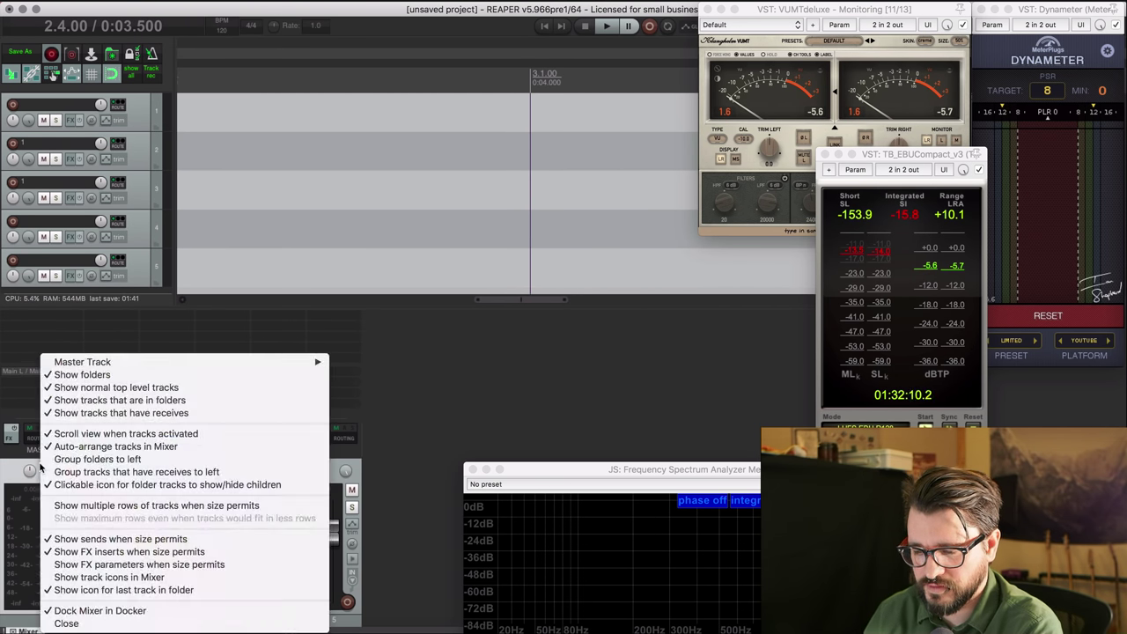
{"action": "left_click", "coordinate": [99, 539]}
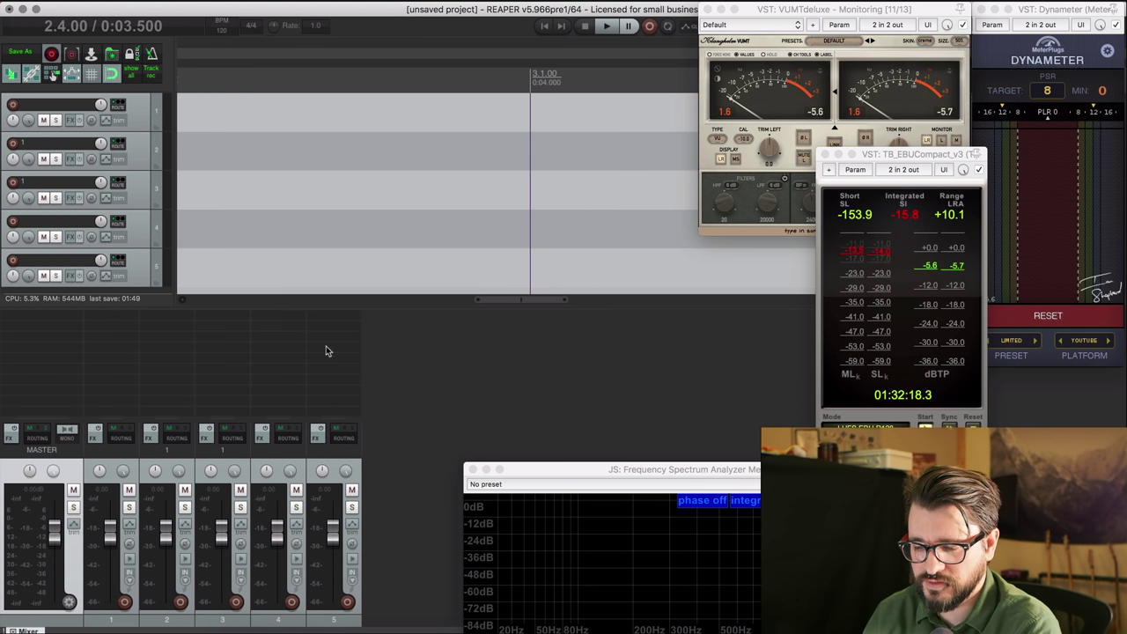
- Open the window sets in Screensets/Layouts, move the dialog clear of the meters and select the "mastering" set
{"action": "left_click", "coordinate": [379, 138]}
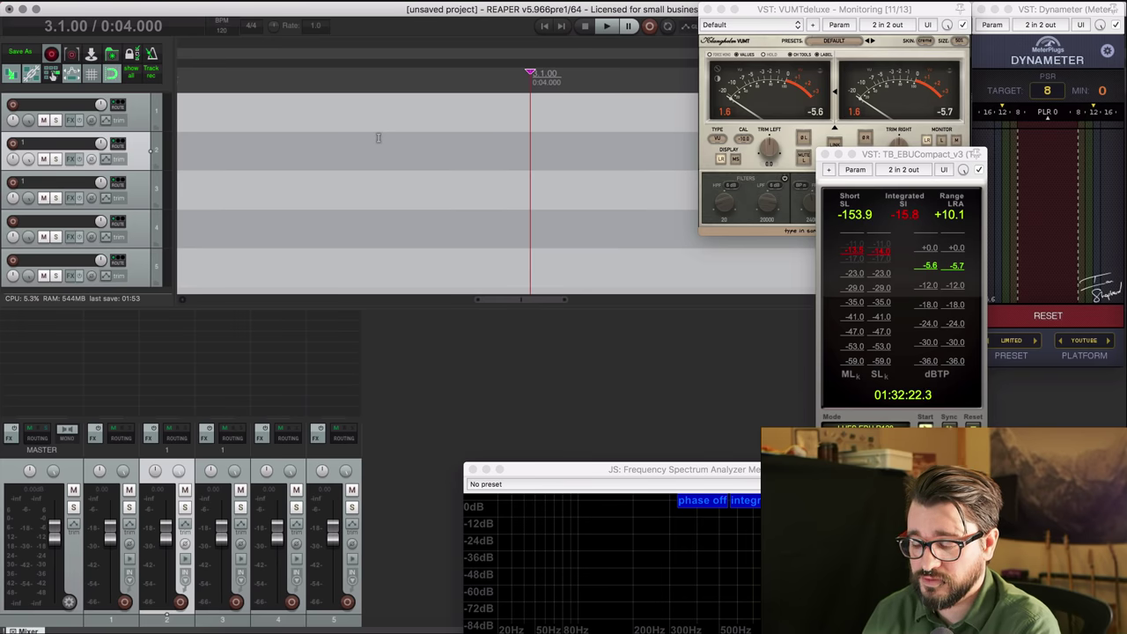
{"action": "left_click", "coordinate": [154, 0]}
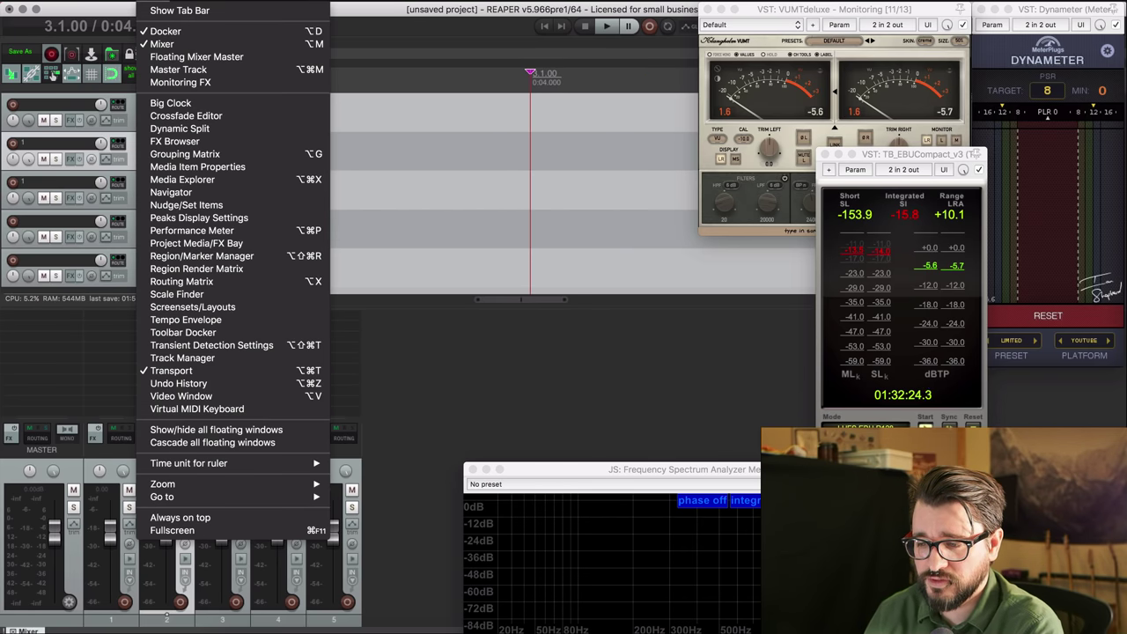
{"action": "left_click", "coordinate": [192, 306]}
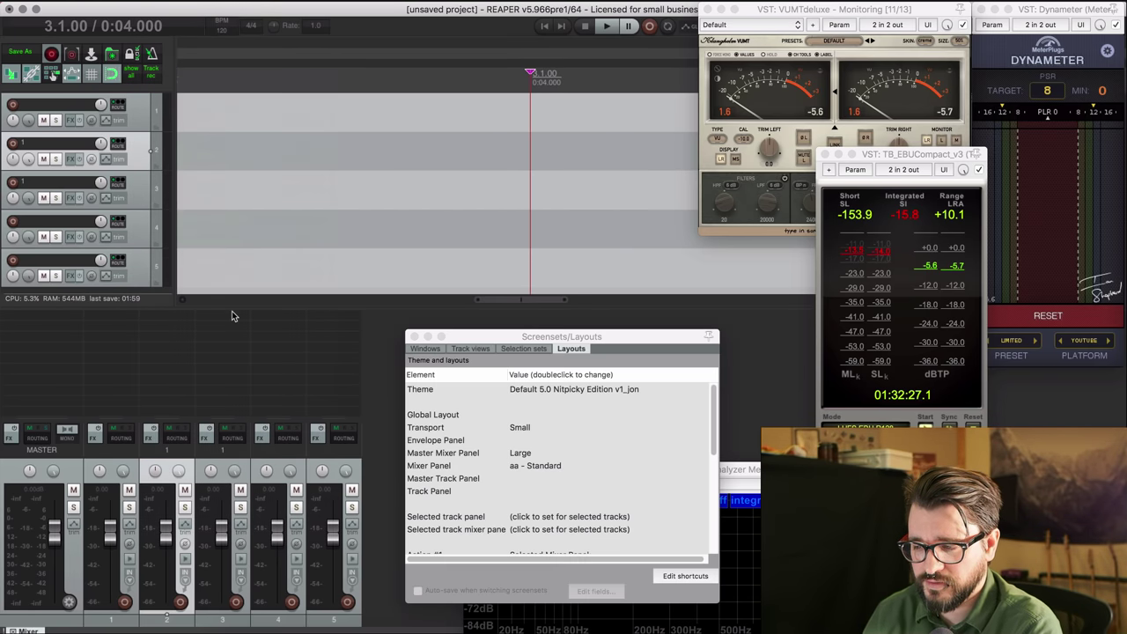
{"action": "left_click", "coordinate": [431, 350]}
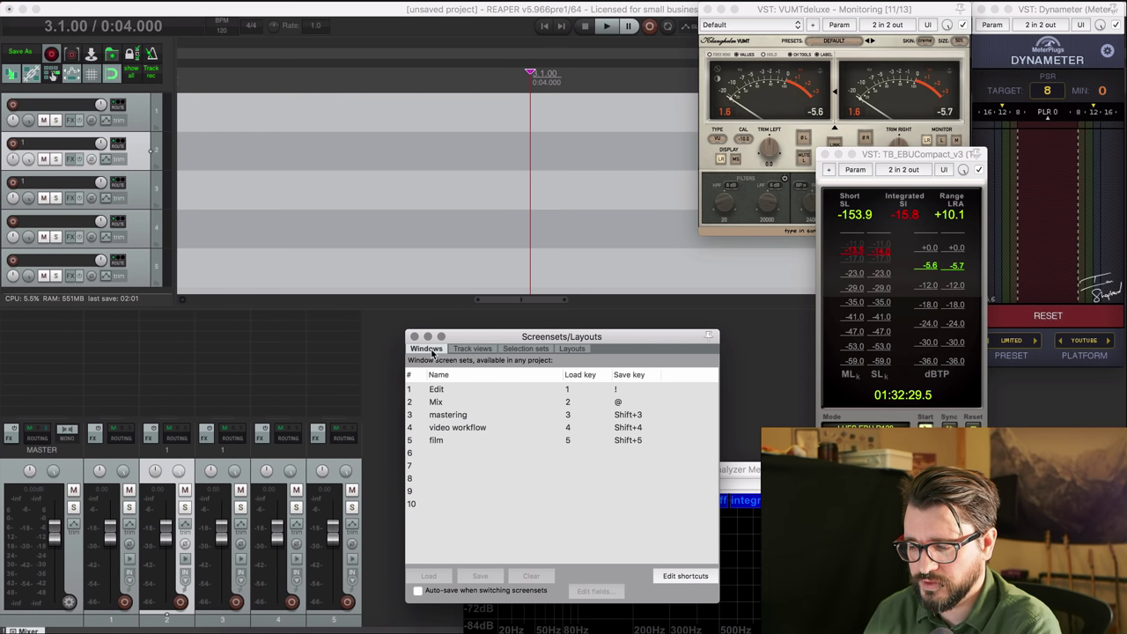
{"action": "left_click_drag", "start_coordinate": [481, 337], "coordinate": [416, 195]}
{"action": "left_click", "coordinate": [408, 274]}
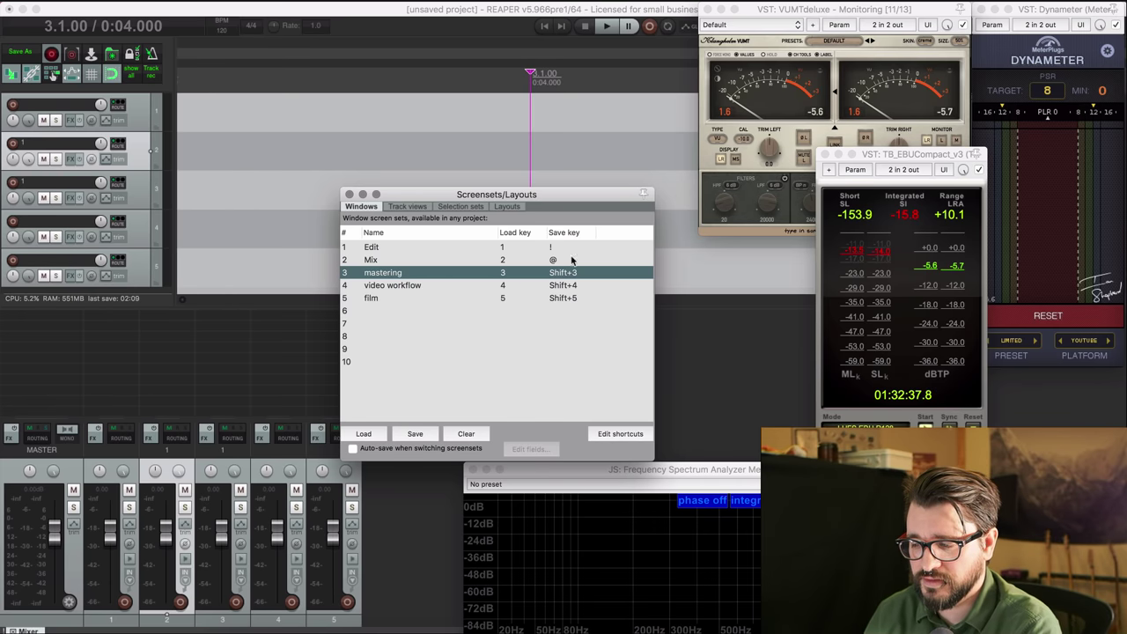
- Review the shortcuts assigned to the load and save window set actions, and close the action list
{"action": "left_click", "coordinate": [614, 435]}
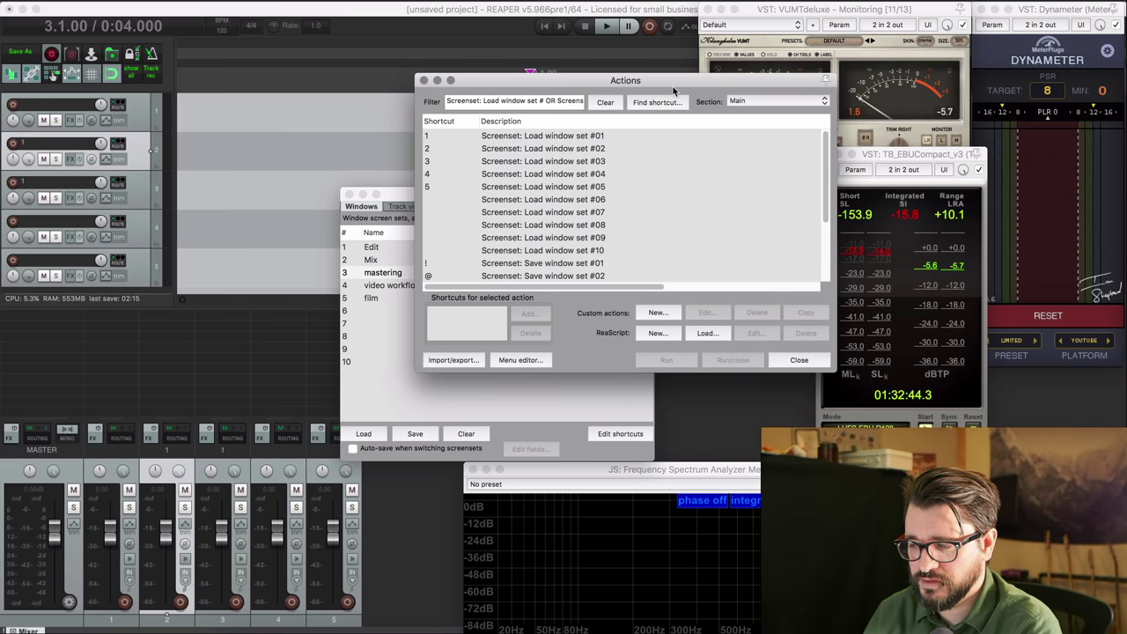
{"action": "left_click_drag", "start_coordinate": [673, 86], "coordinate": [793, 130]}
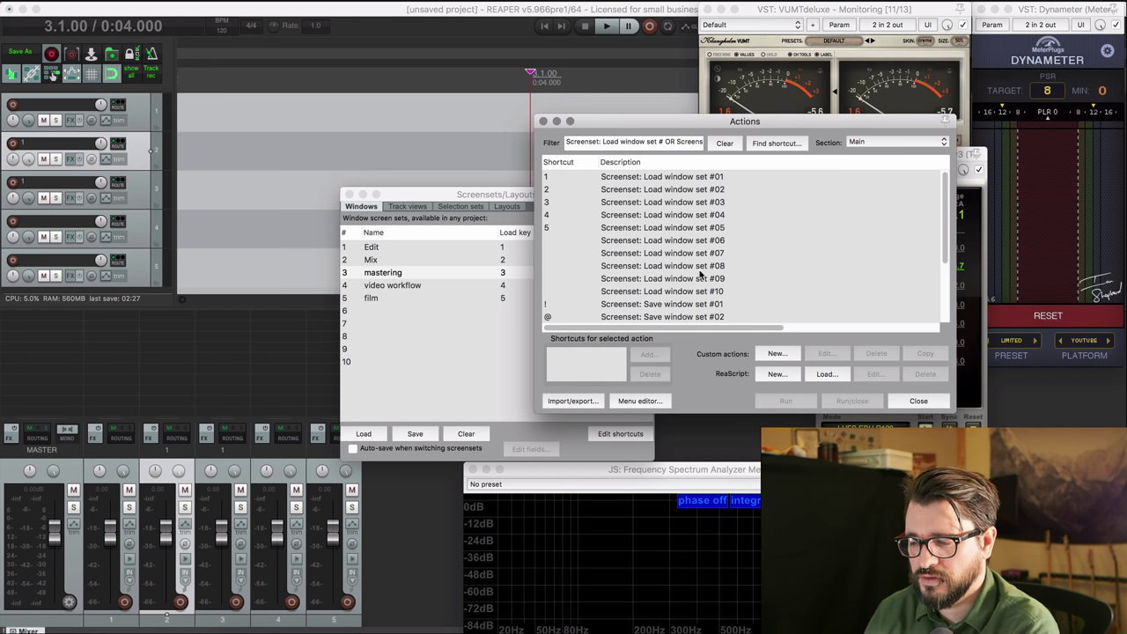
{"action": "scroll", "coordinate": [689, 266], "scroll_direction": "down", "scroll_amount": 3}
{"action": "left_click", "coordinate": [918, 401]}
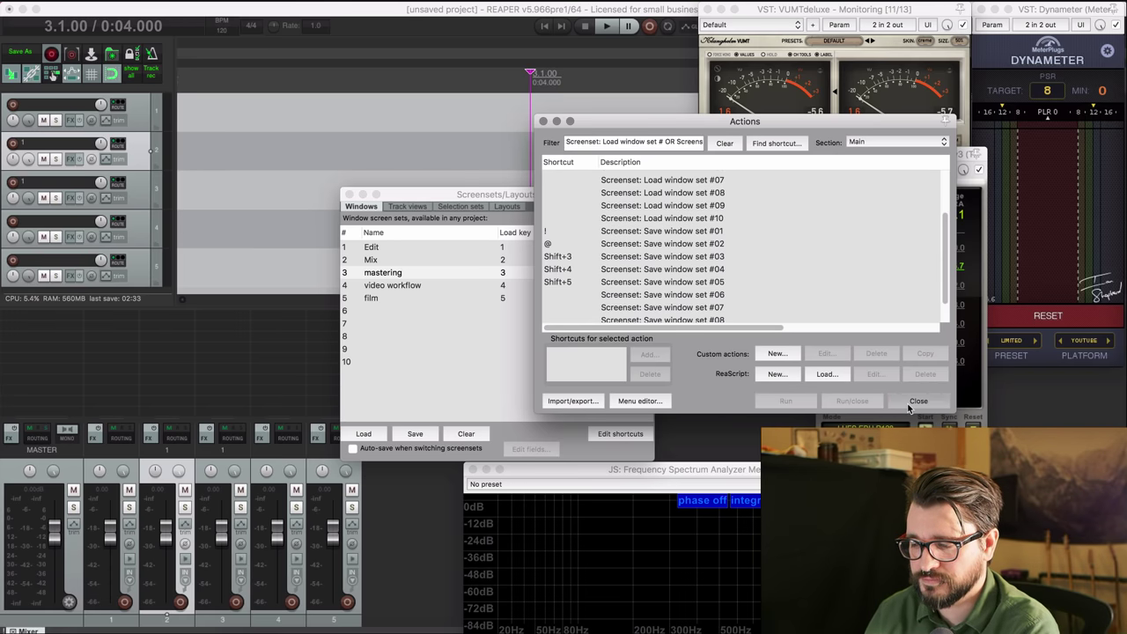
- Save the current arrangement as window set 3 "mastering", including window positions, docker tab, mixer flags and layouts, without last focus
{"action": "left_click_drag", "start_coordinate": [536, 195], "coordinate": [534, 196]}
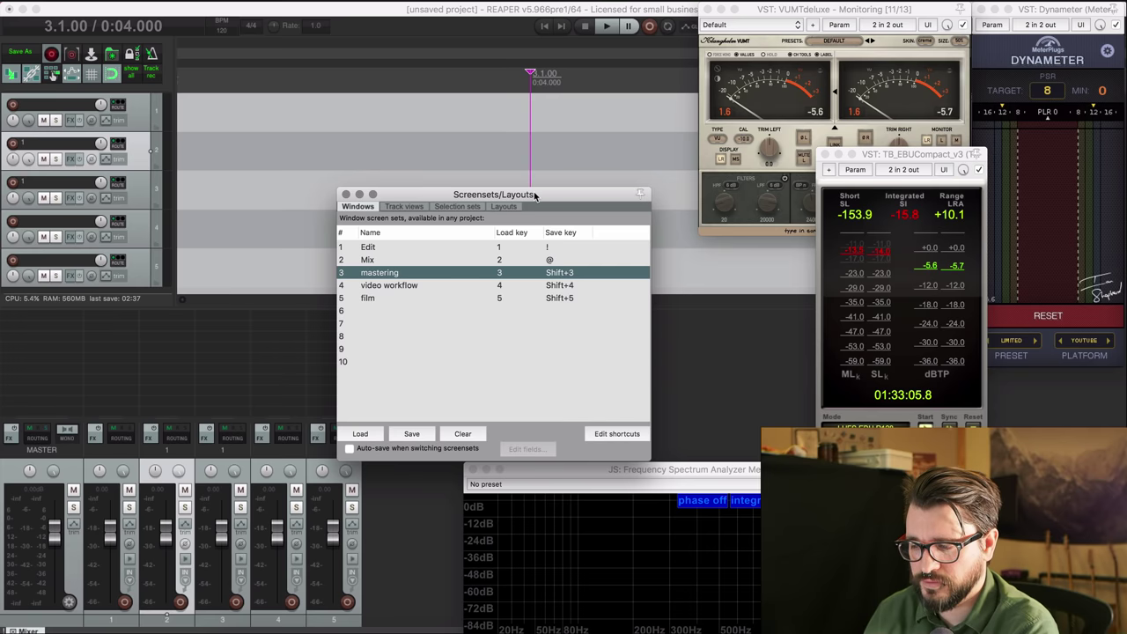
{"action": "key", "text": "shift+3"}
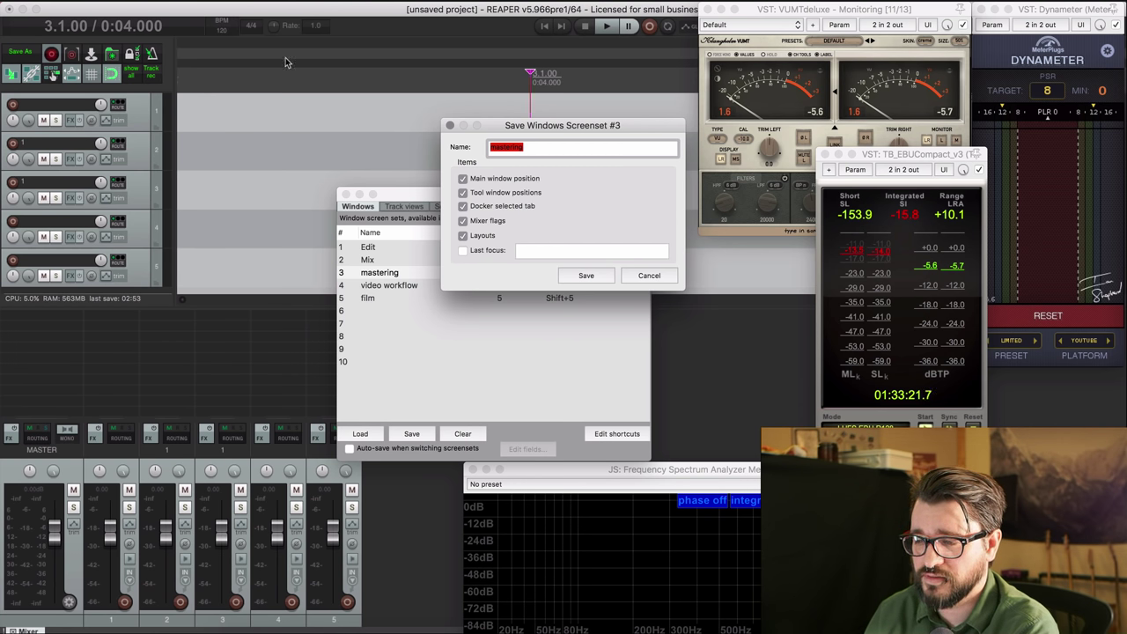
{"action": "left_click", "coordinate": [463, 236]}
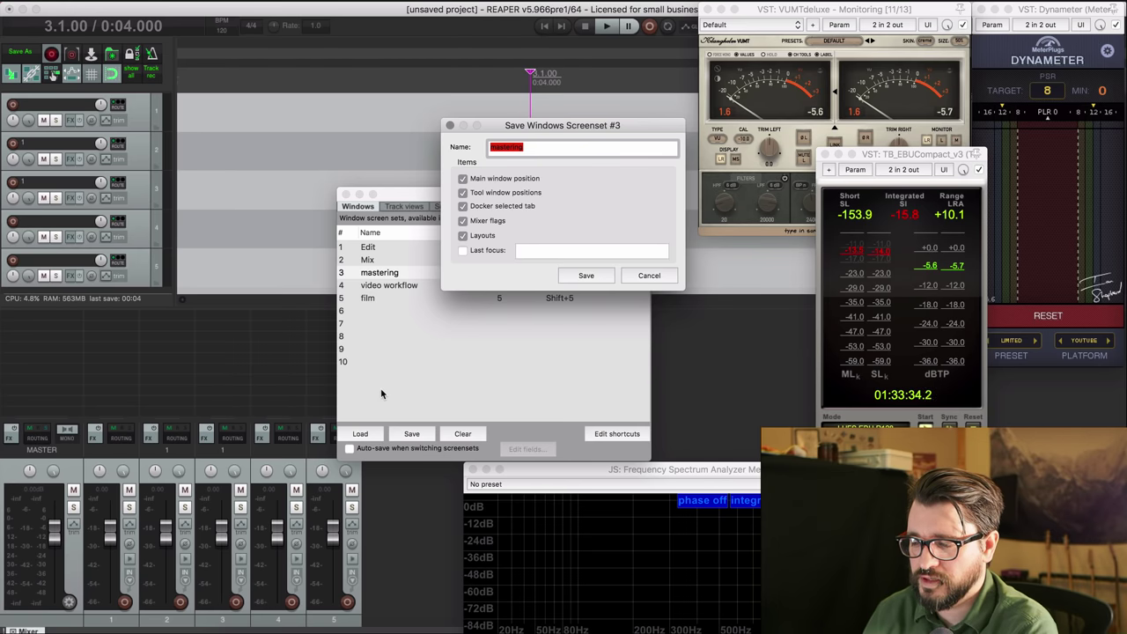
{"action": "left_click", "coordinate": [481, 252]}
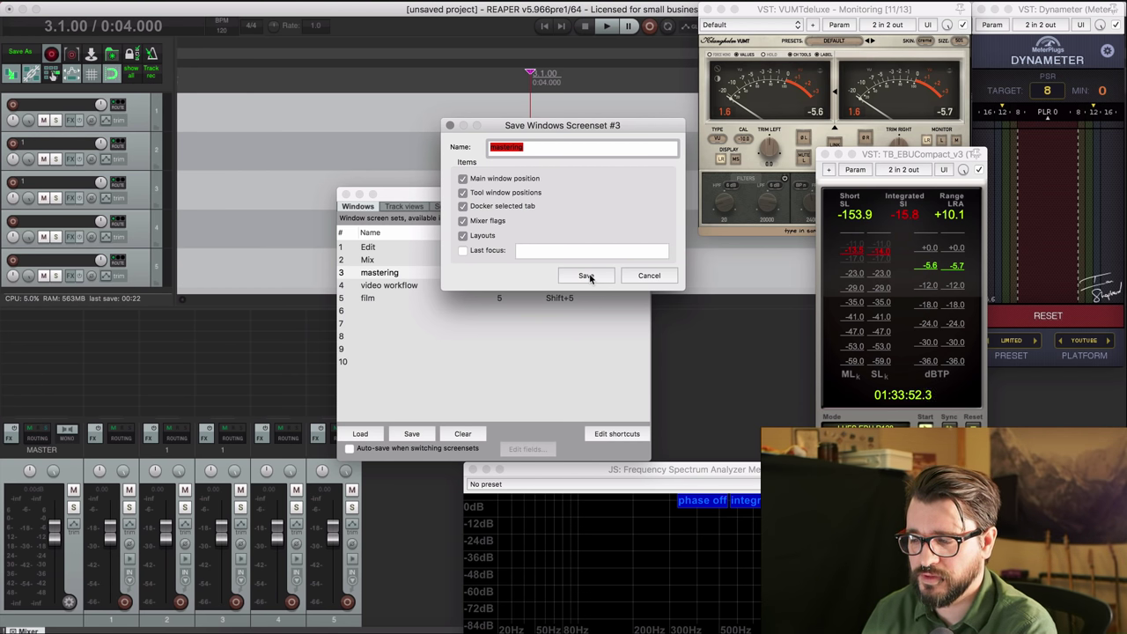
{"action": "left_click", "coordinate": [587, 276]}
- Load the Edit window set, close the Screensets/Layouts window, and load the Mix window set
{"action": "key", "text": "1"}
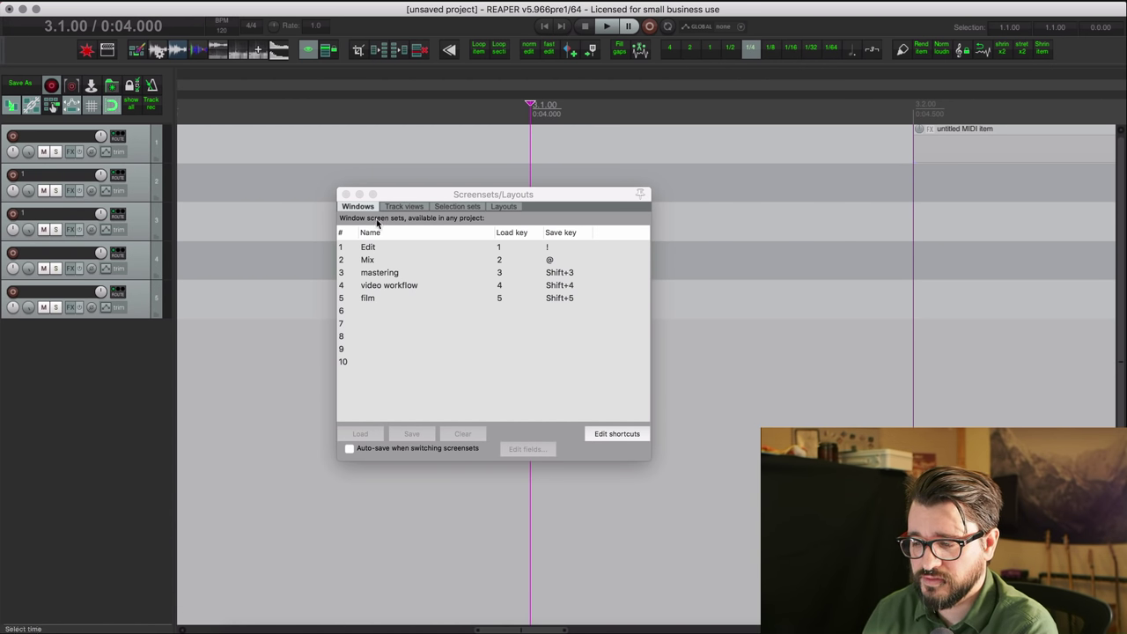
{"action": "left_click", "coordinate": [346, 194]}
{"action": "key", "text": "3"}
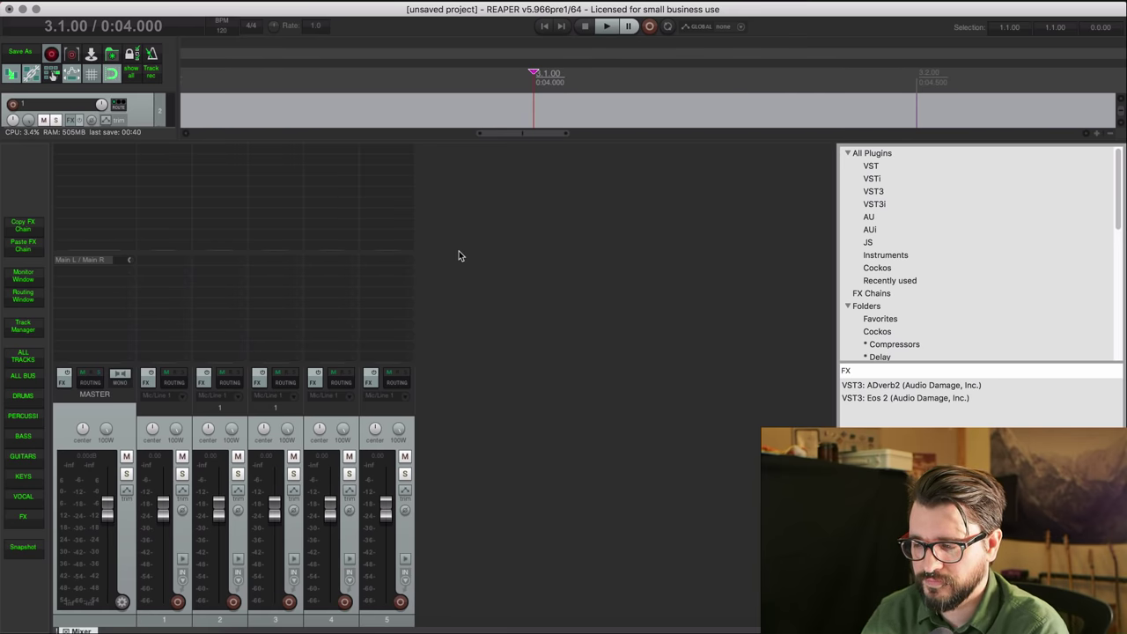
- Load the mastering window set and copy the command ID of the action "Screenset: Load window set #03"
{"action": "key", "text": "4"}
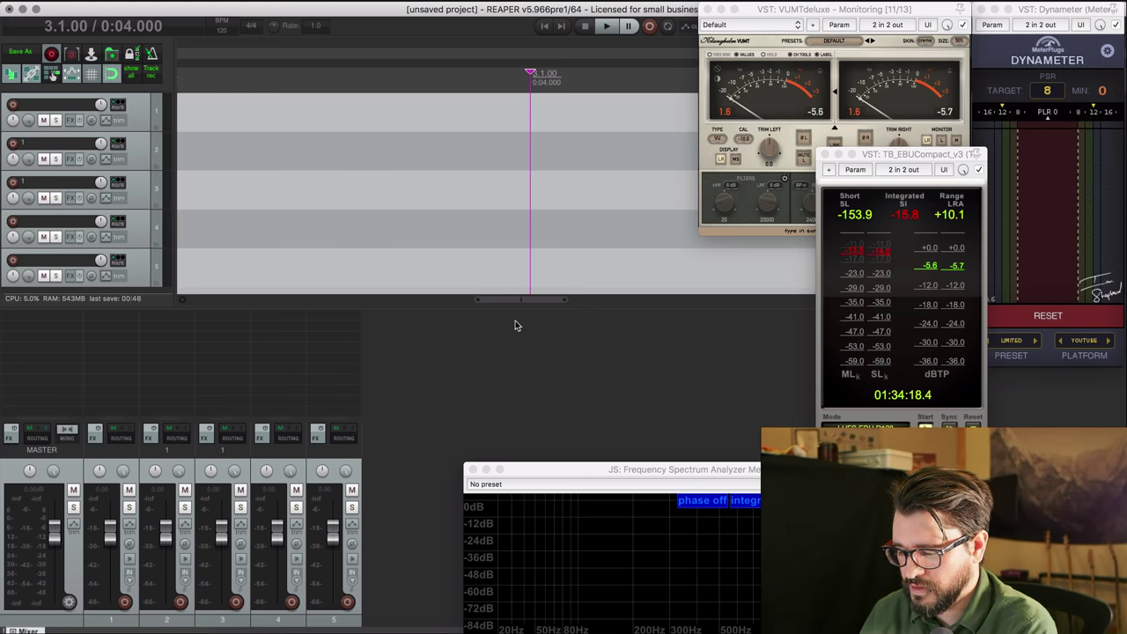
{"action": "key", "text": "shift+slash"}
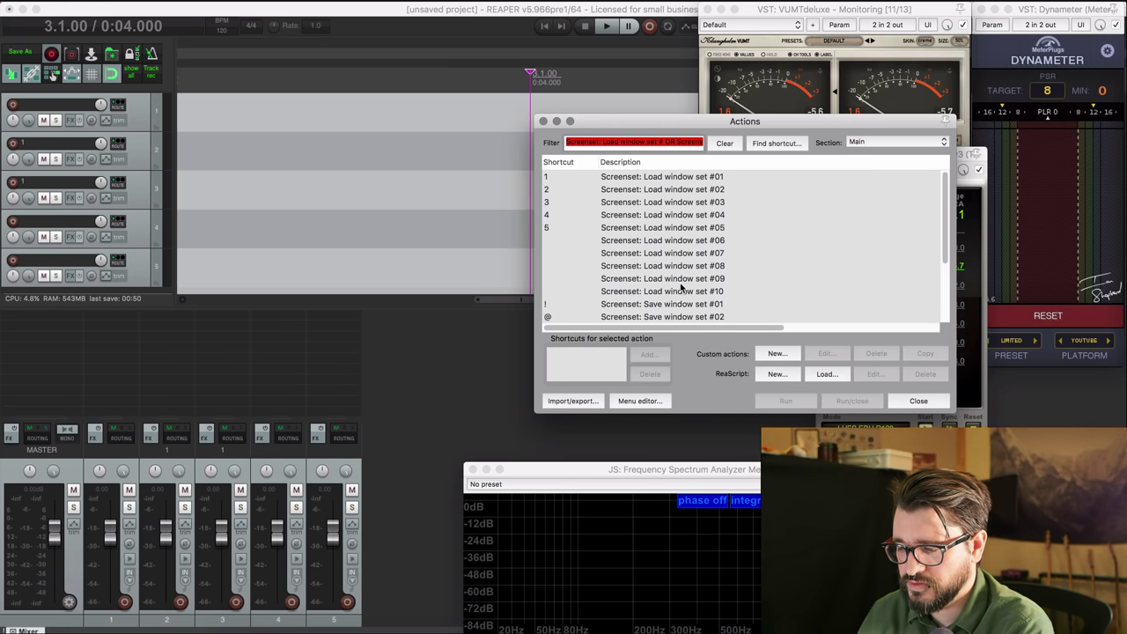
{"action": "left_click", "coordinate": [696, 203]}
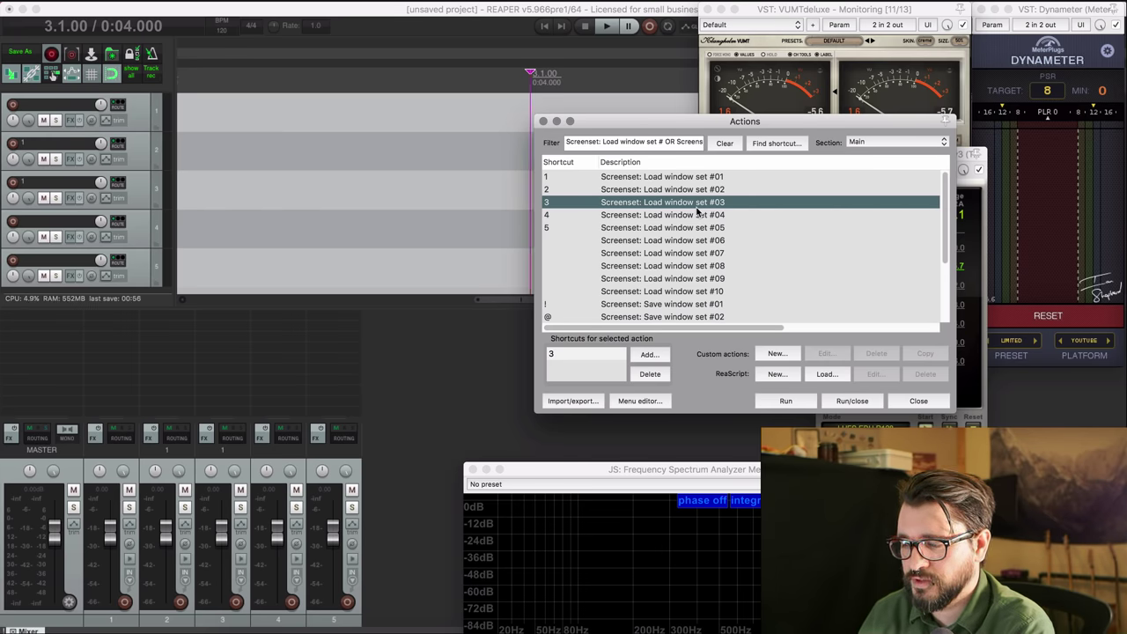
{"action": "right_click", "coordinate": [702, 206]}
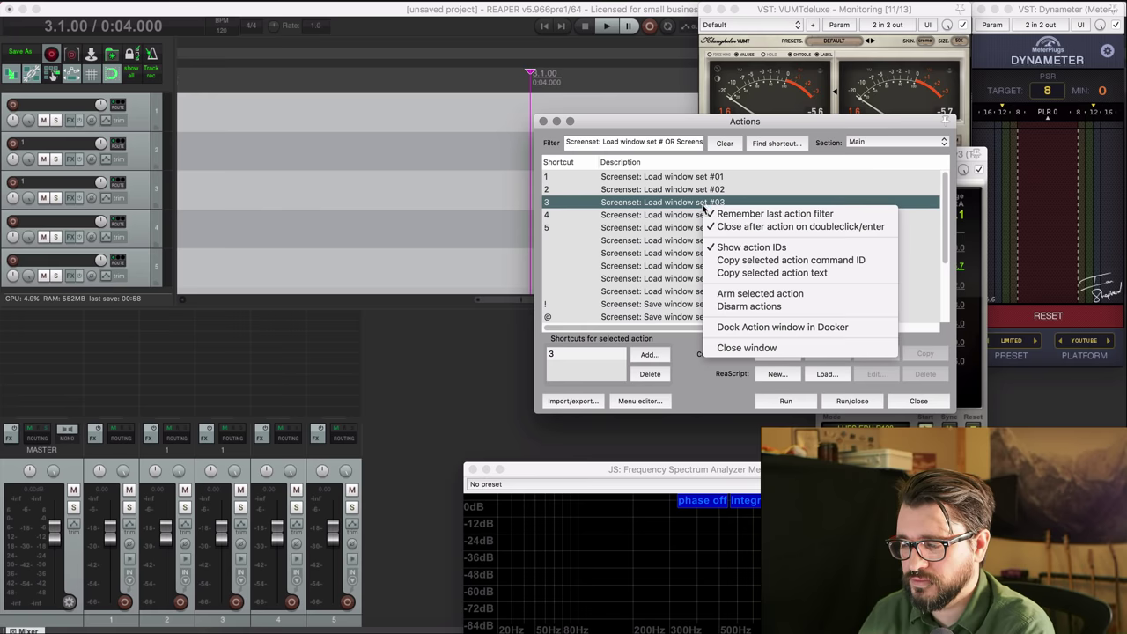
{"action": "left_click", "coordinate": [749, 264]}
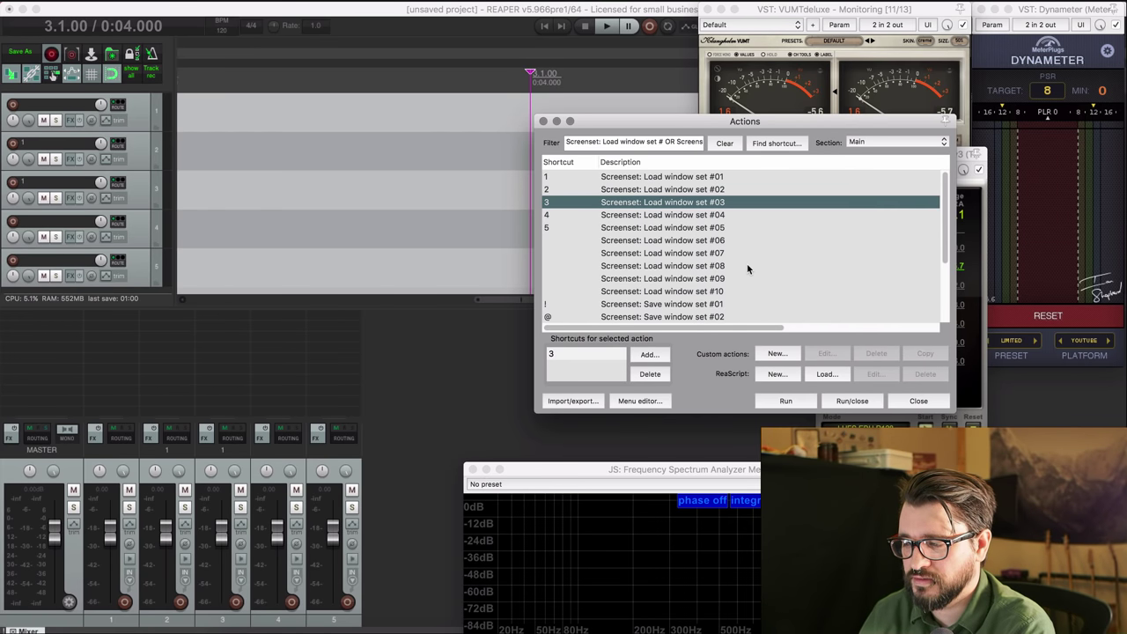
- Filter the actions for "startup ac" and run "SWS/S&M: Set project startup action", replacing the existing startup action with command ID 40456
{"action": "left_click", "coordinate": [659, 144]}
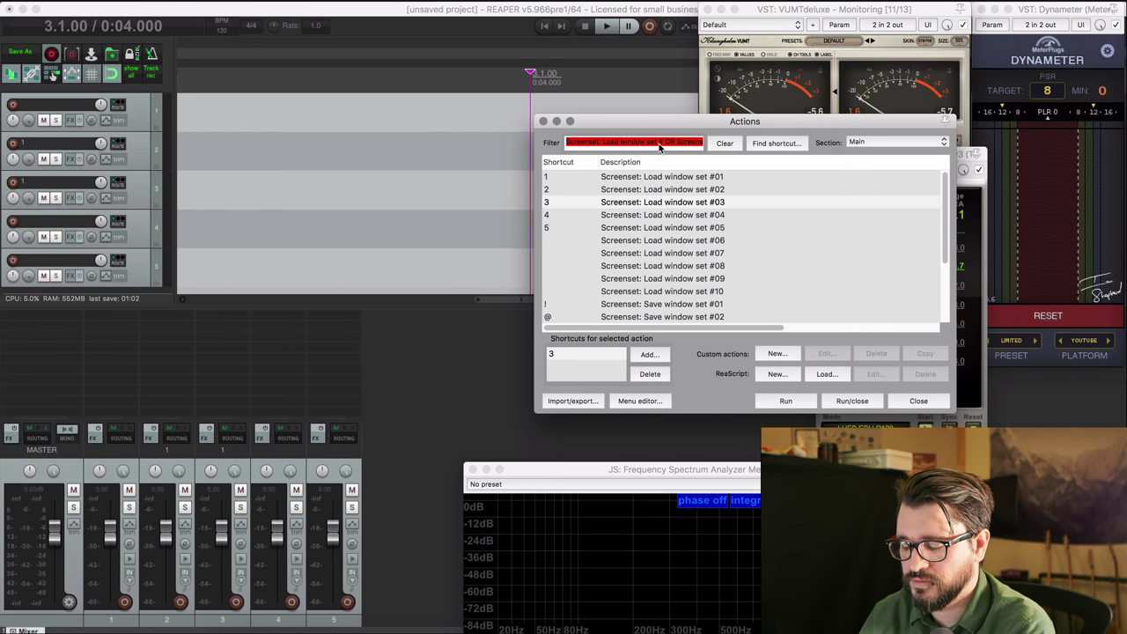
{"action": "type", "text": "startup ac"}
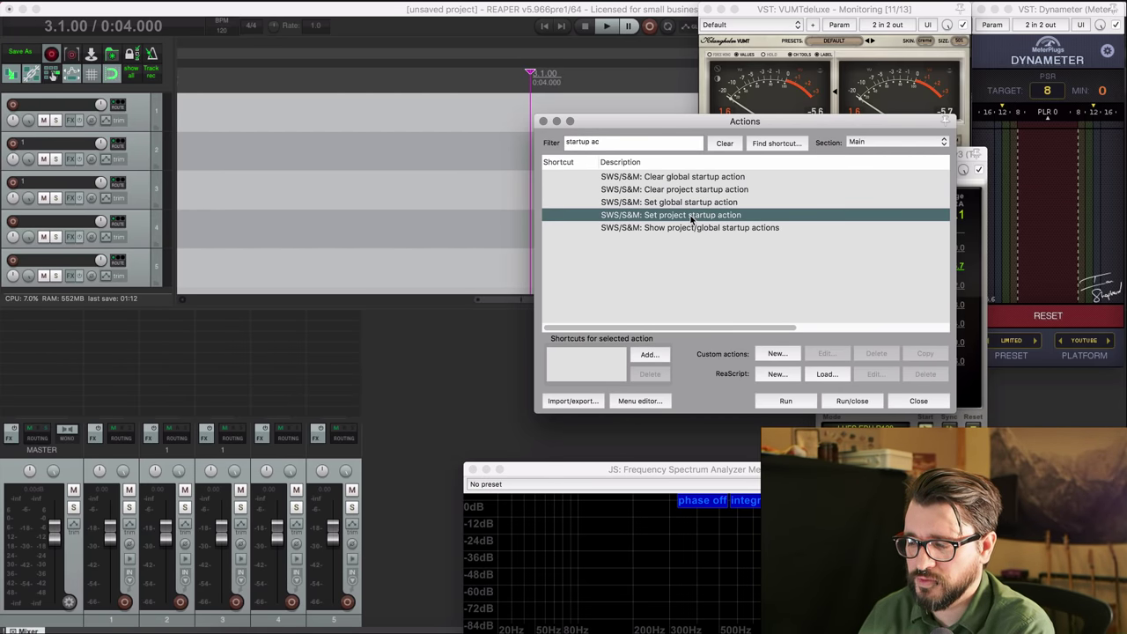
{"action": "left_click", "coordinate": [685, 216]}
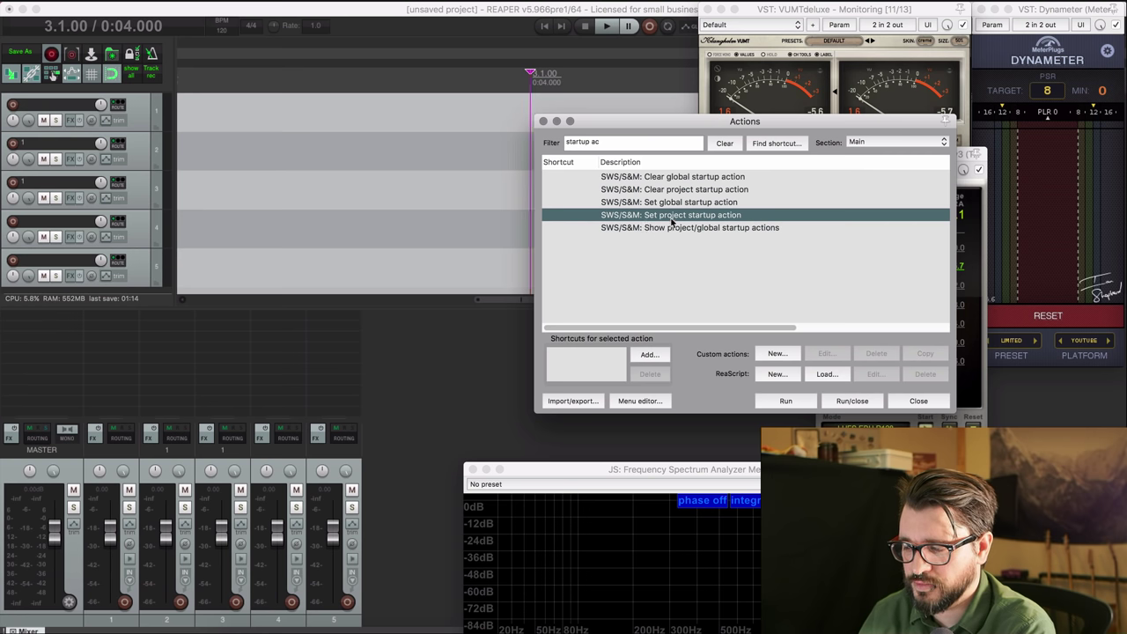
{"action": "double_click", "coordinate": [711, 218]}
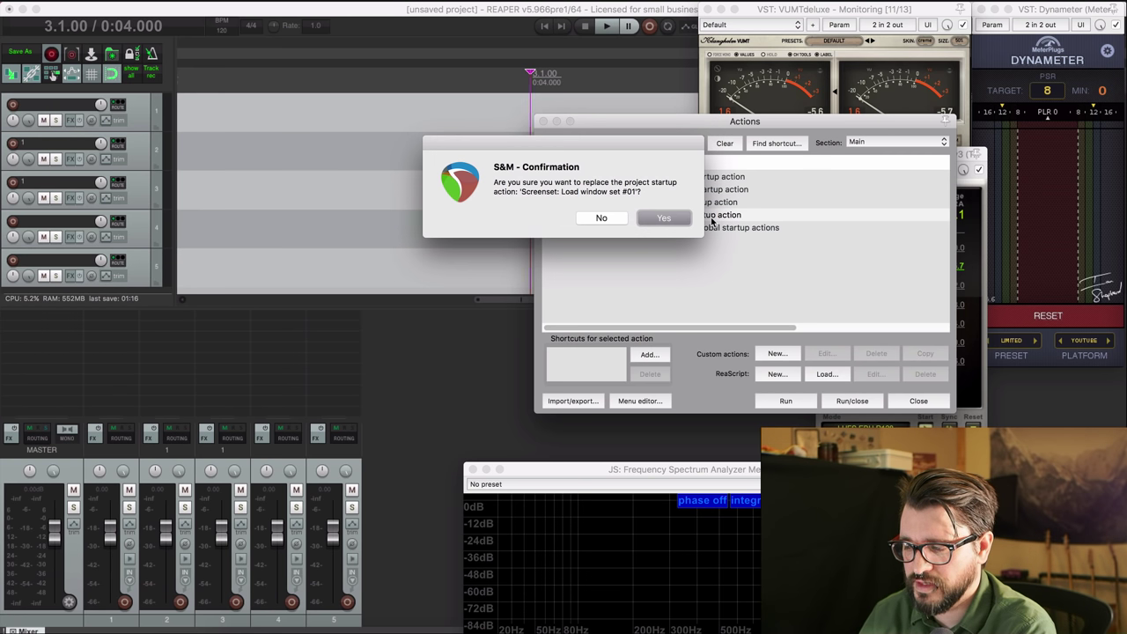
{"action": "left_click", "coordinate": [662, 219]}
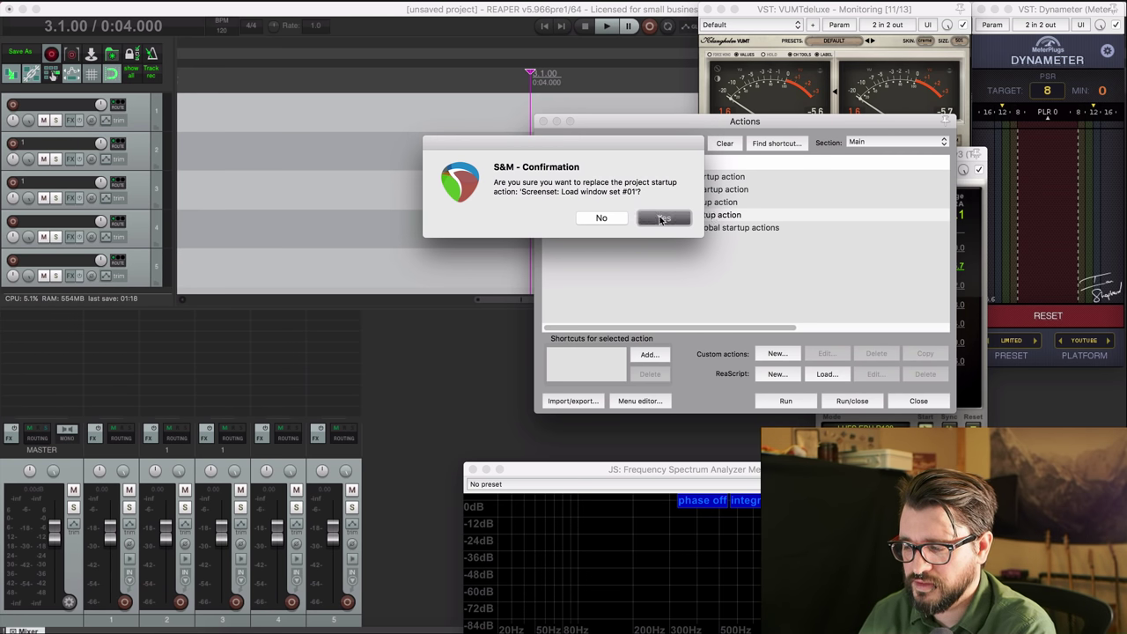
{"action": "key", "text": "super+v"}
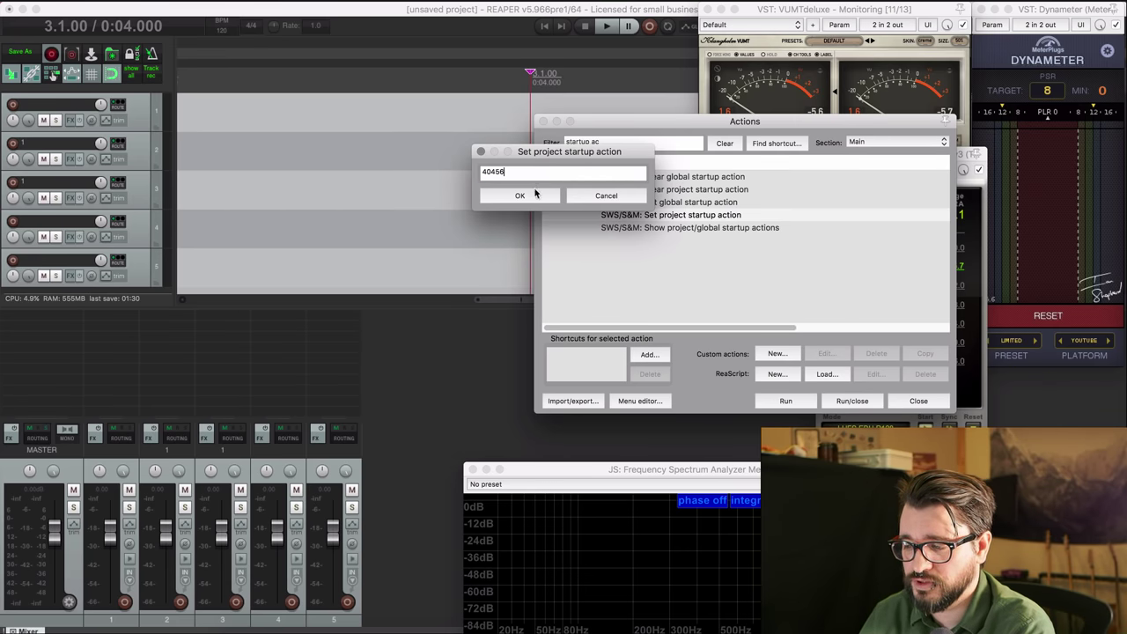
{"action": "left_click", "coordinate": [531, 201]}
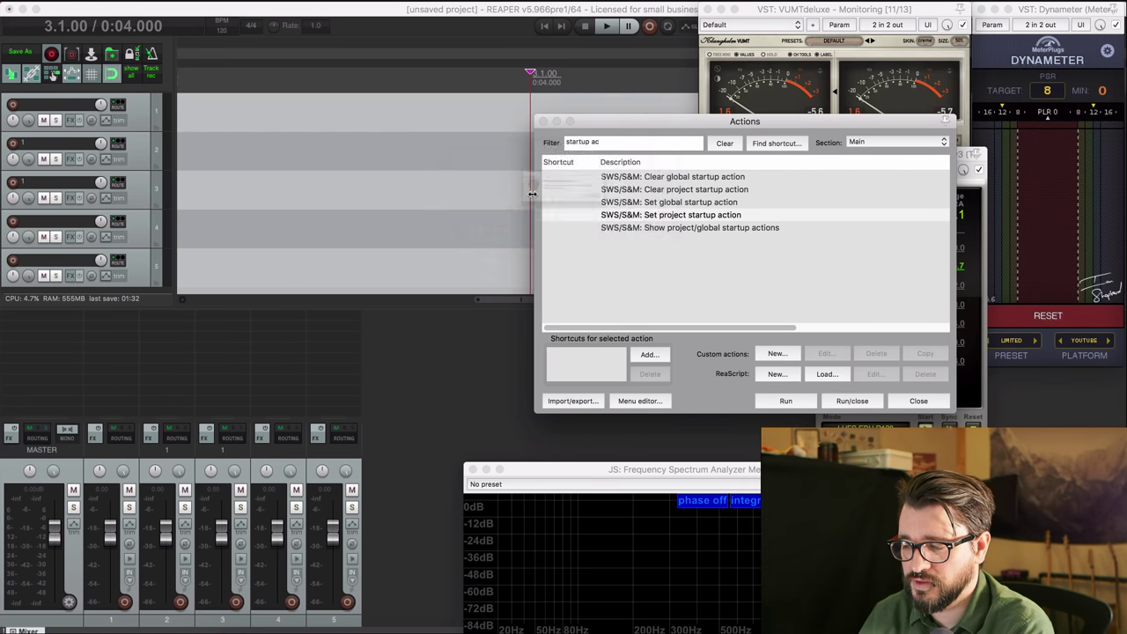
{"action": "left_click", "coordinate": [662, 219]}
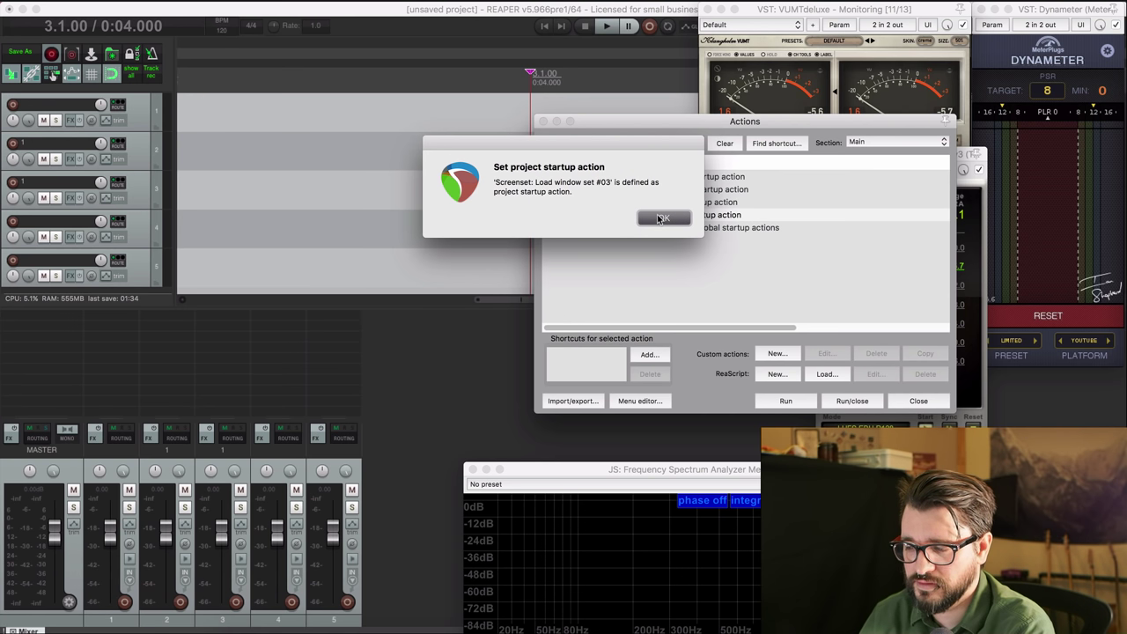